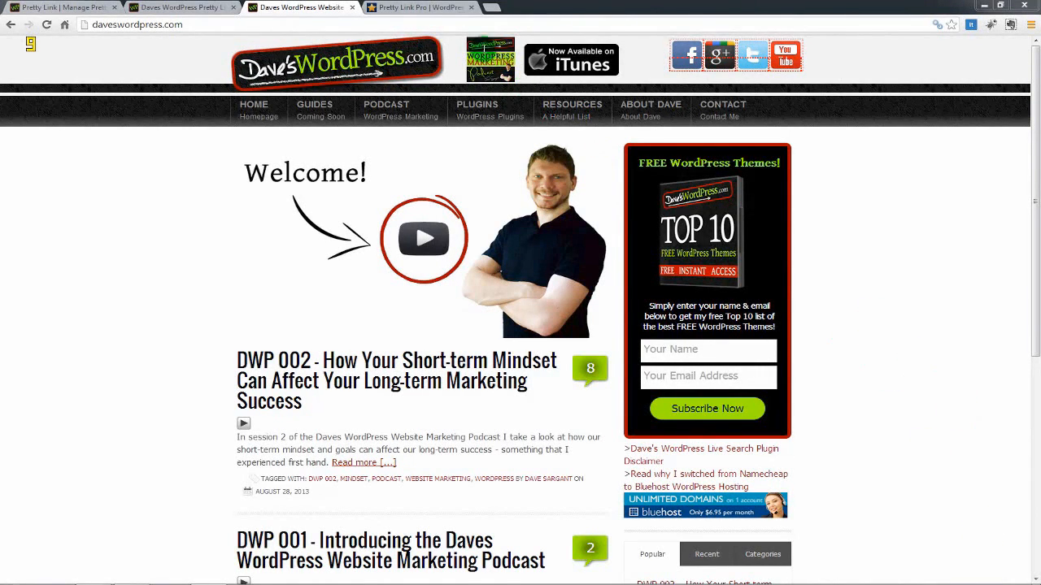
Look over the Pretty Link Pro website and open the blog post "Pretty Link Pro: A WordPress Plugin I Just Can't Live Without" on daveswordpress.com.
left_click(440, 8)
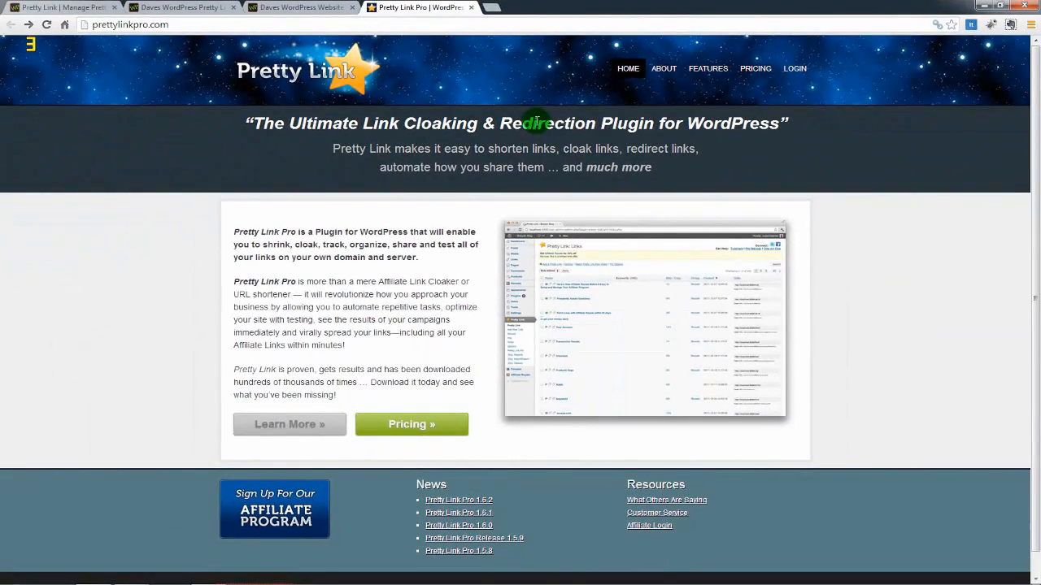
left_click(295, 11)
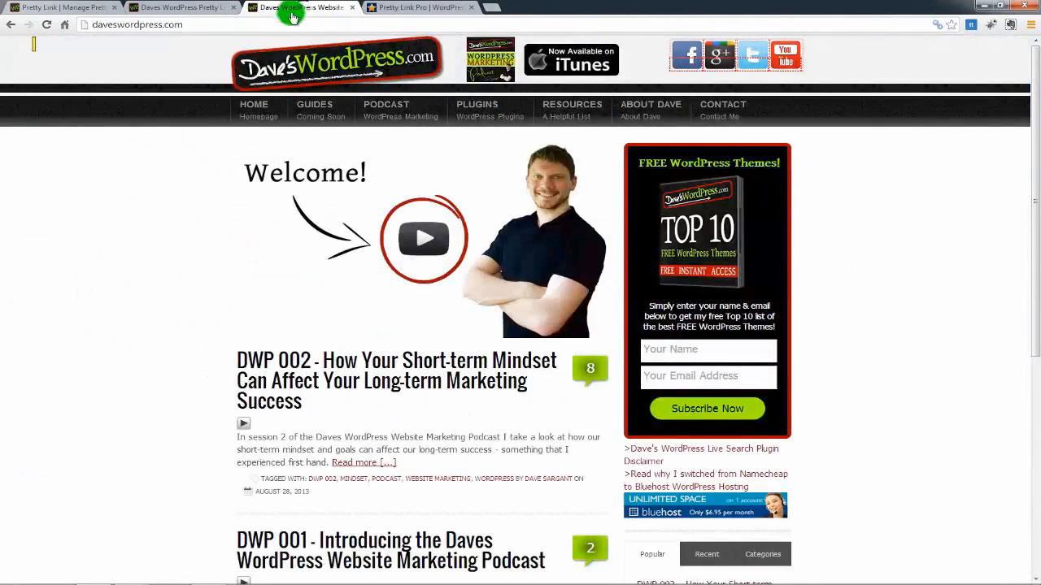
scroll(211, 130, "down", 5)
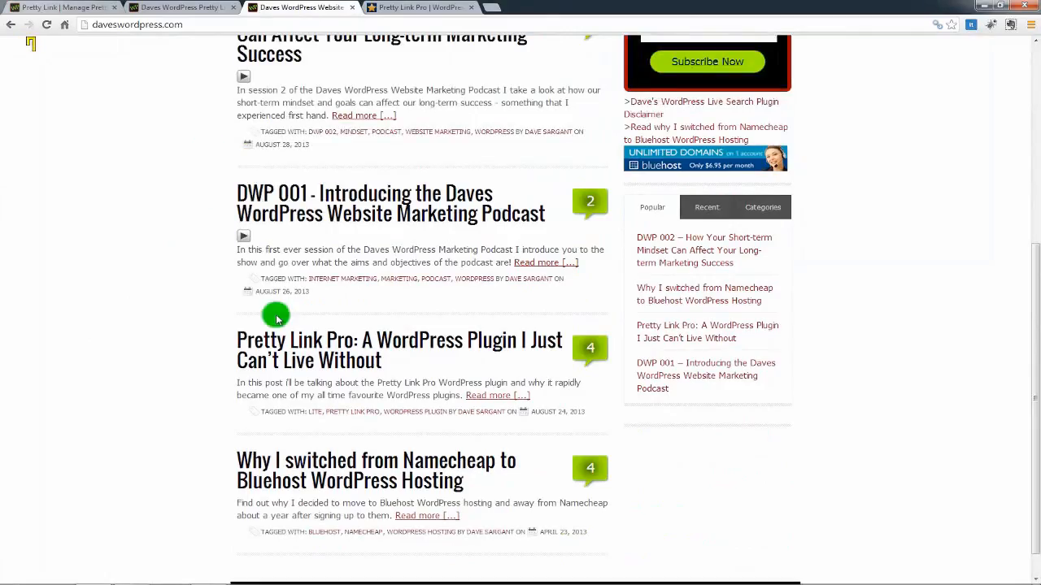
left_click(308, 343)
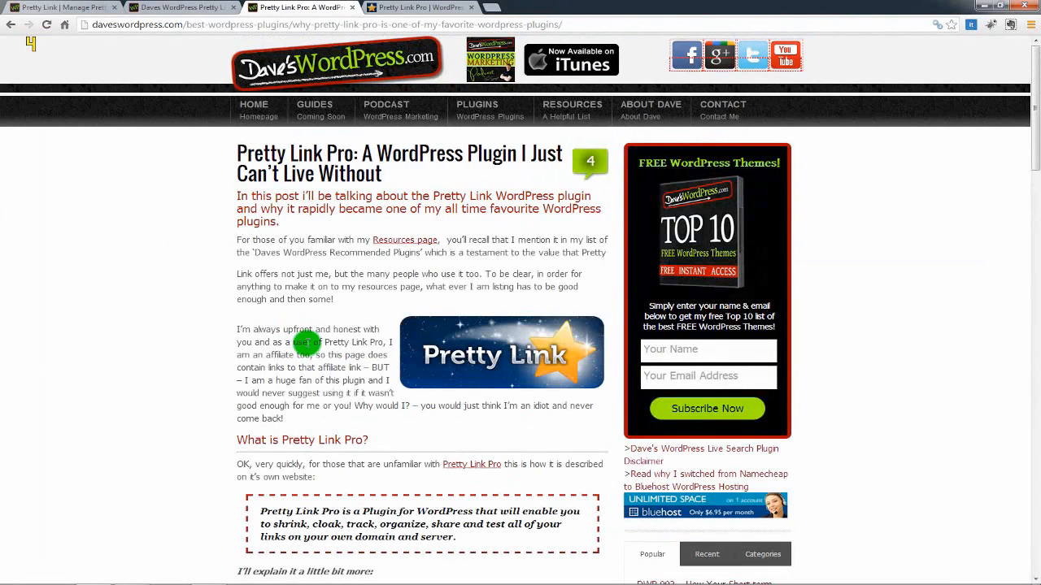
scroll(58, 327, "down", 2)
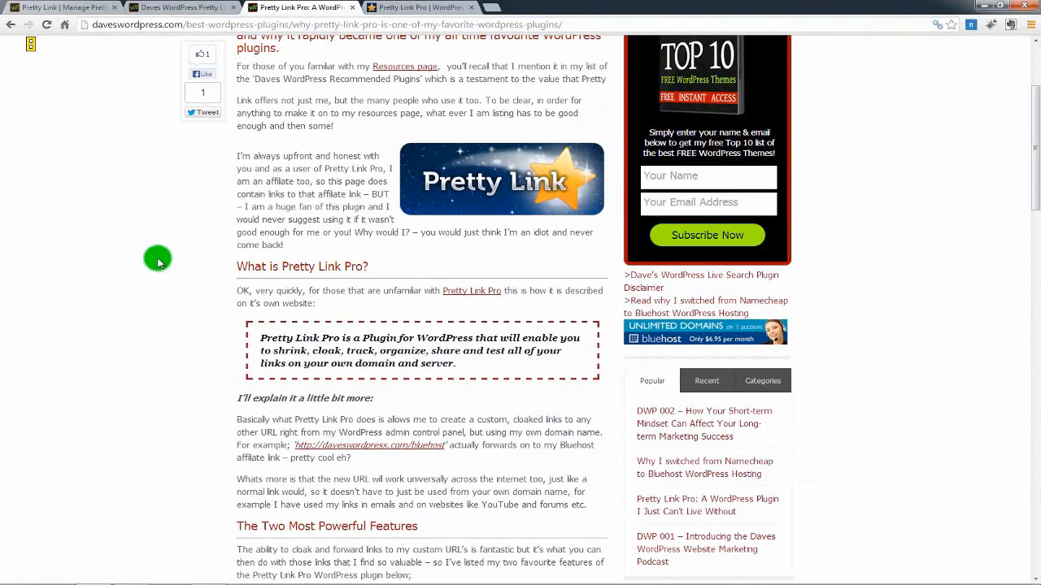
scroll(160, 270, "up", 2)
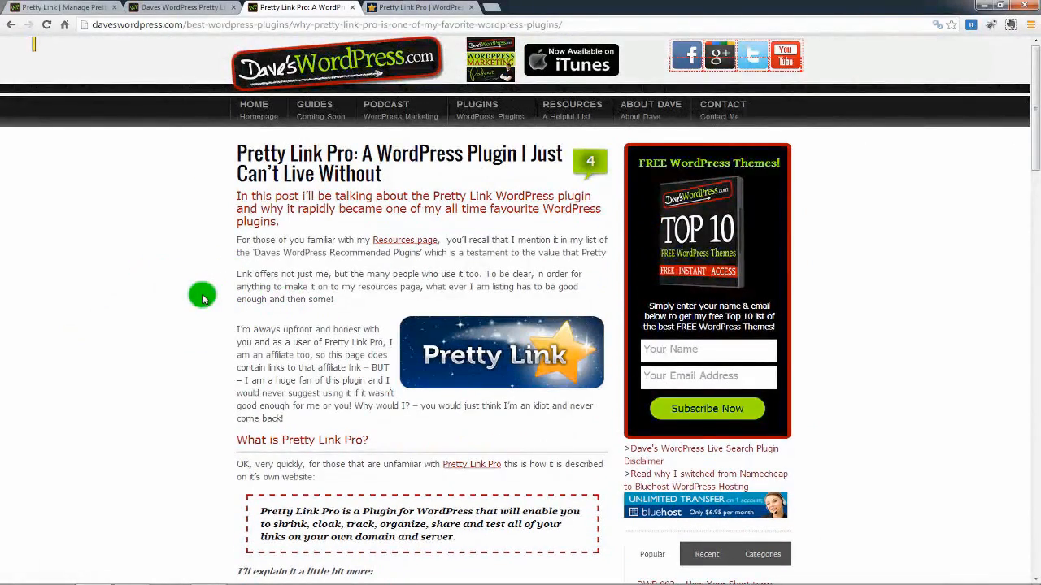
Check where the post's example link daveswordpress.com/bluehost leads in a separate tab, accepting the cookie notice and closing that tab.
scroll(202, 298, "down", 5)
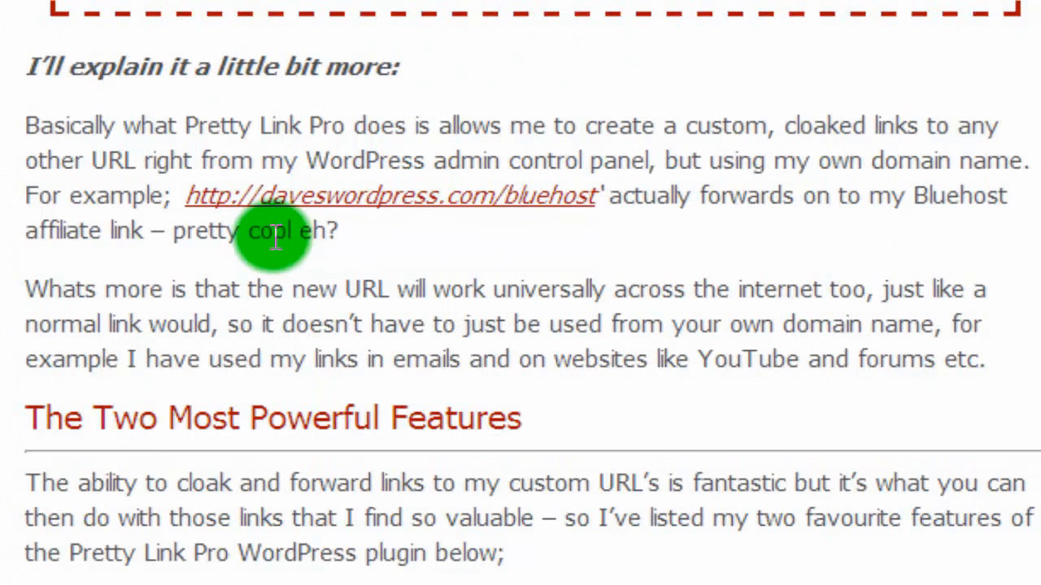
right_click(417, 202)
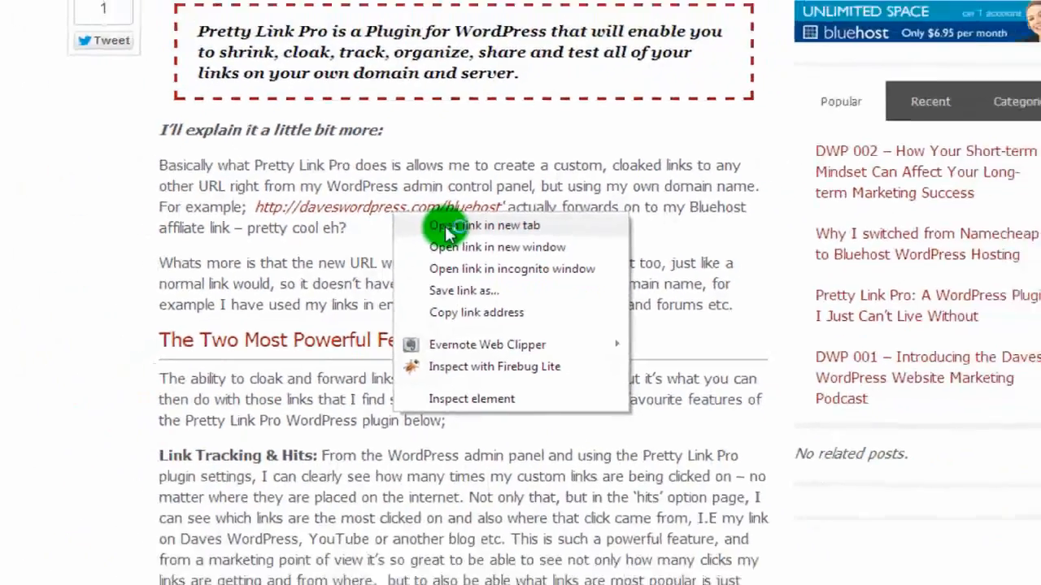
left_click(508, 228)
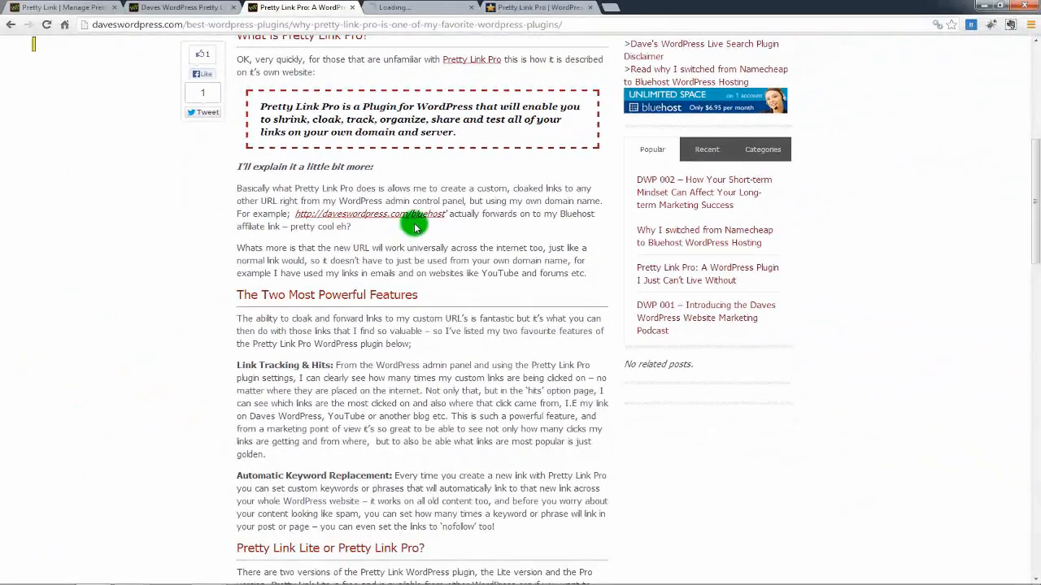
left_click(410, 8)
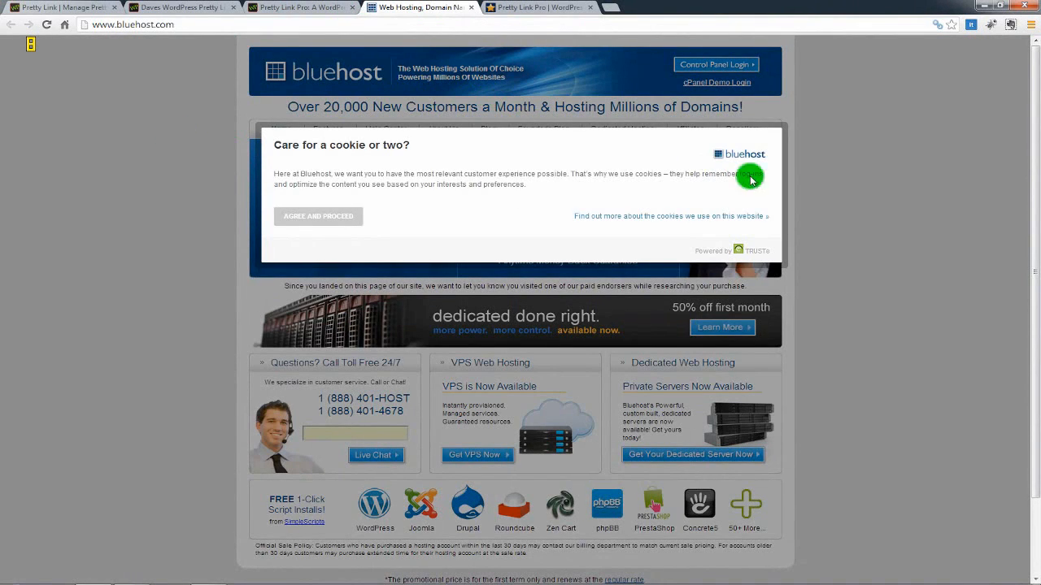
left_click(334, 216)
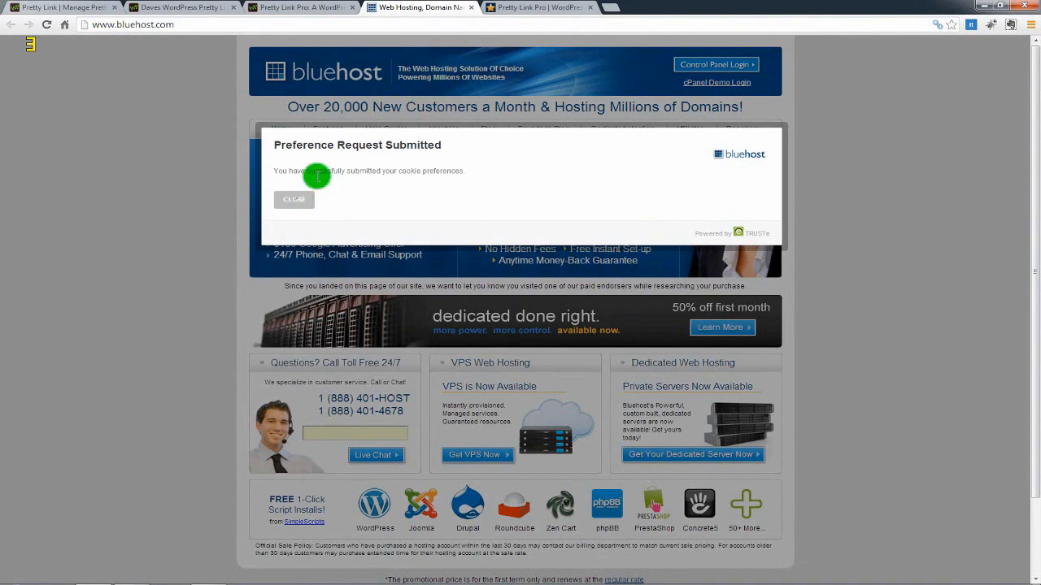
left_click(295, 200)
left_click(470, 9)
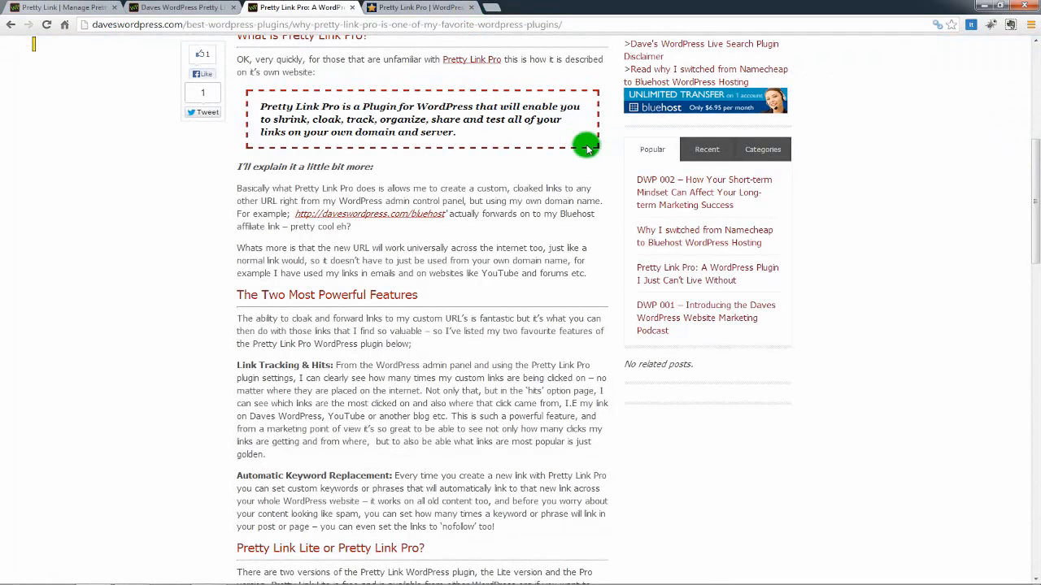
Read the post's section on the two most powerful features and return to the post's beginning.
scroll(516, 197, "down", 1)
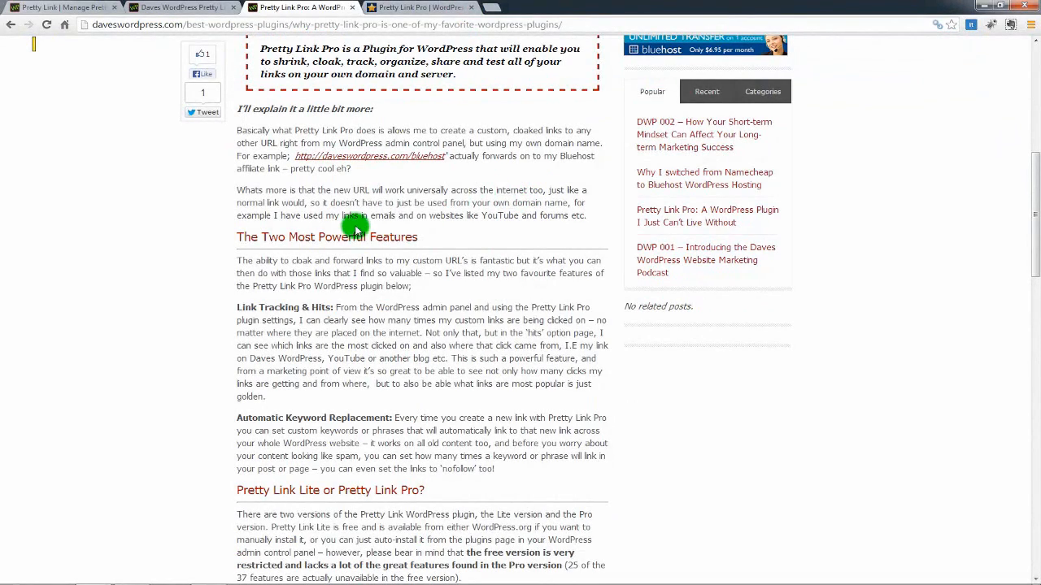
scroll(353, 225, "up", 3)
scroll(356, 231, "up", 3)
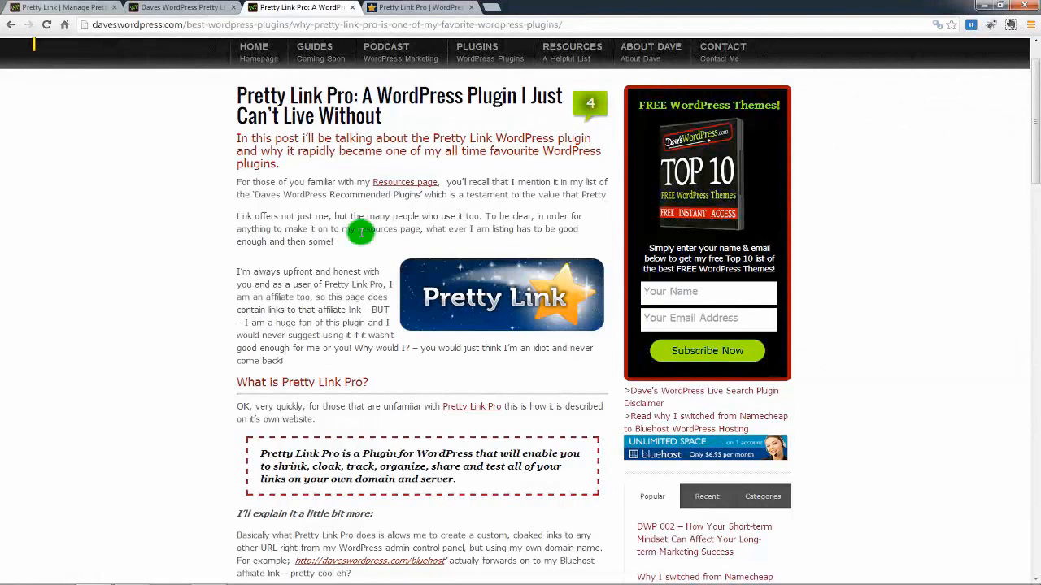
scroll(360, 233, "up", 1)
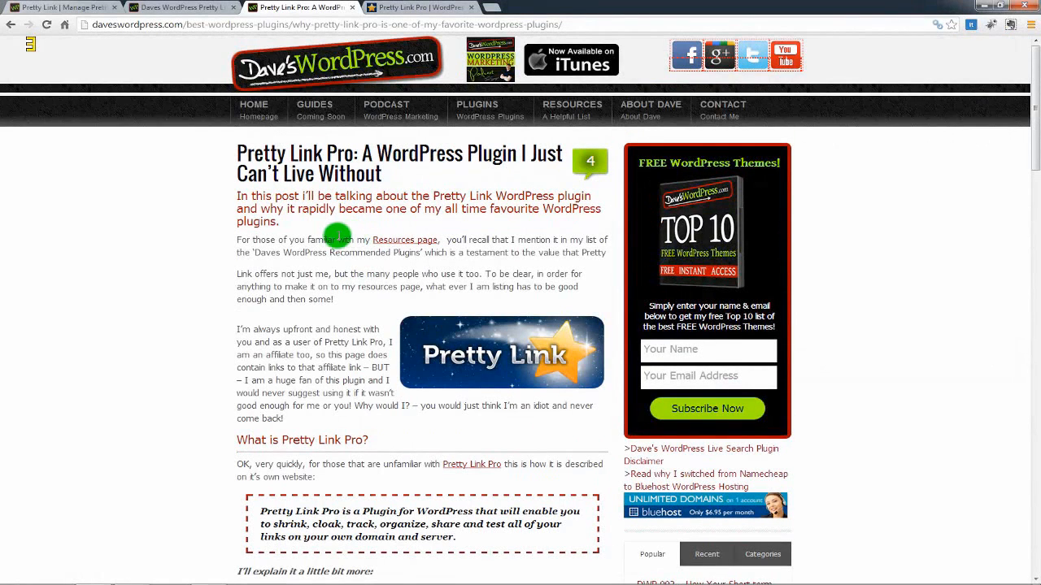
View the Daves WordPress Pretty Link Demo post and highlight the "Pretty Link Pro" mentions in its second and third filler paragraphs.
left_click(205, 8)
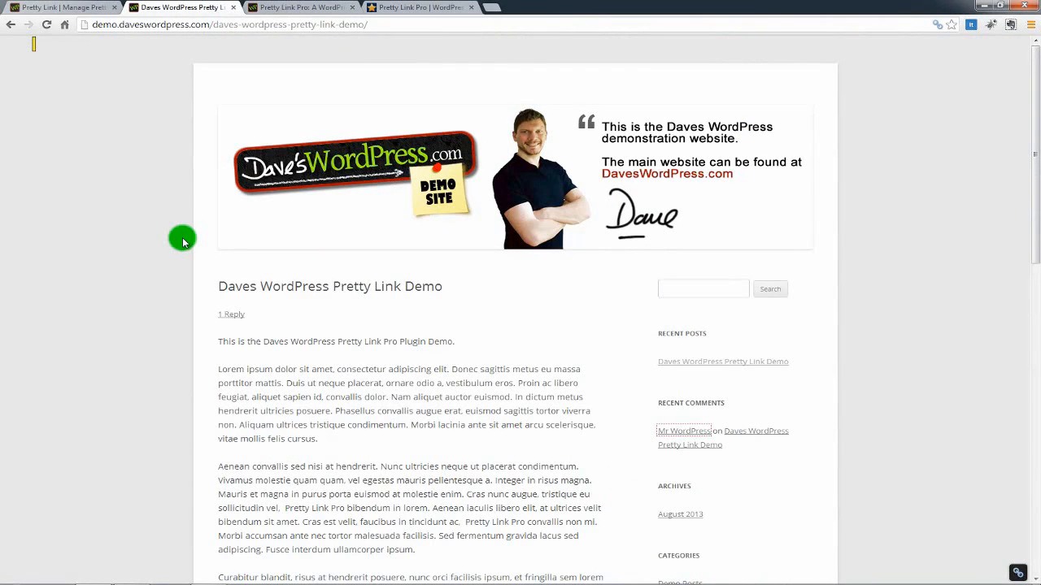
scroll(183, 242, "down", 3)
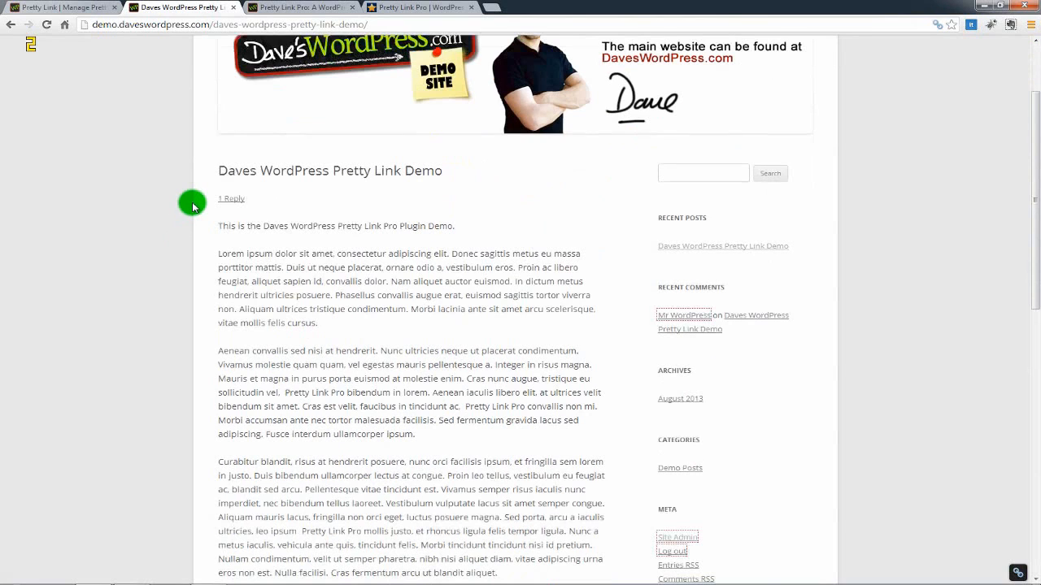
scroll(193, 207, "up", 3)
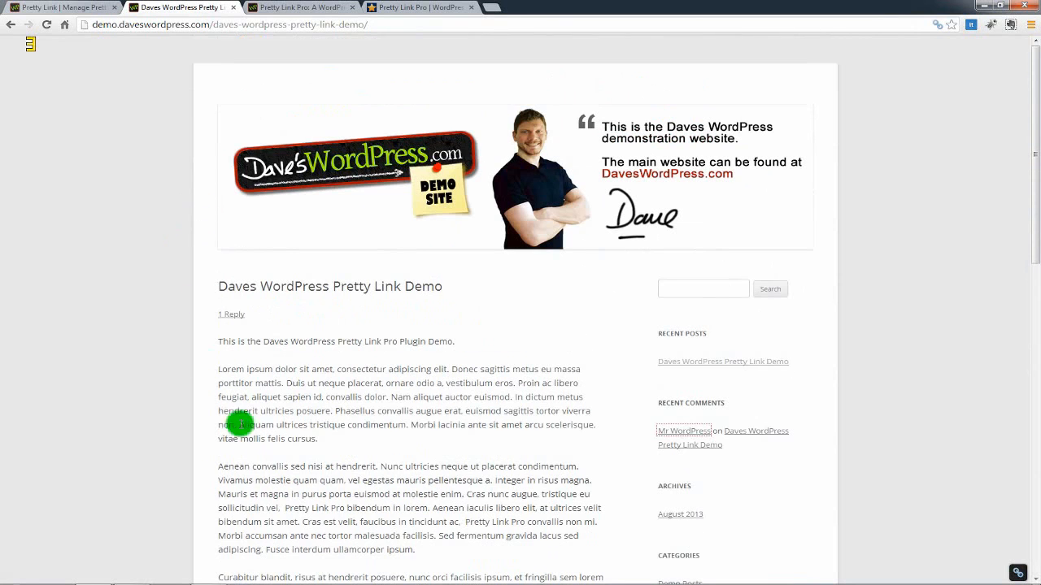
scroll(405, 367, "down", 5)
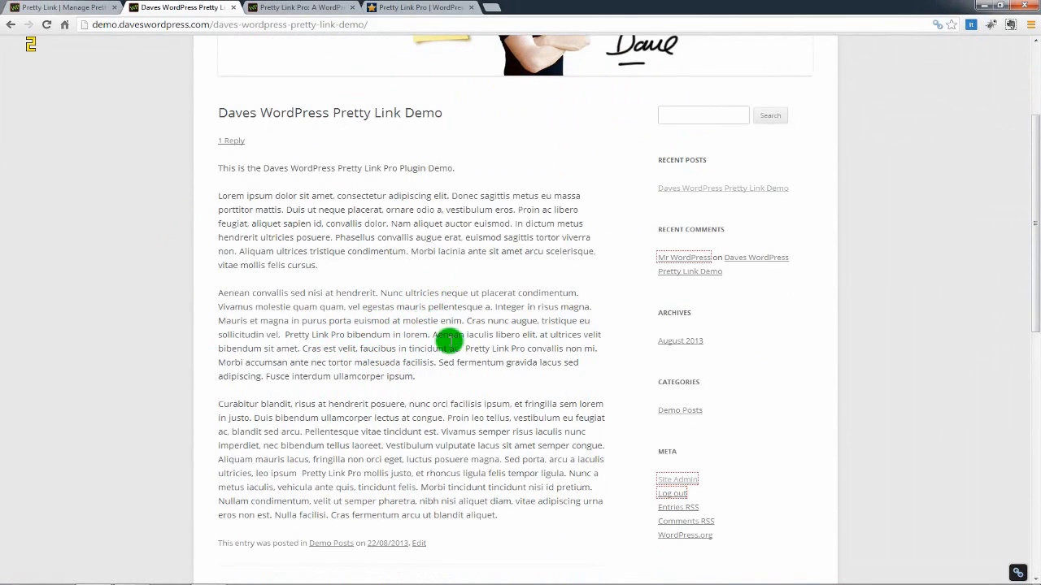
left_click_drag(463, 348, 525, 348)
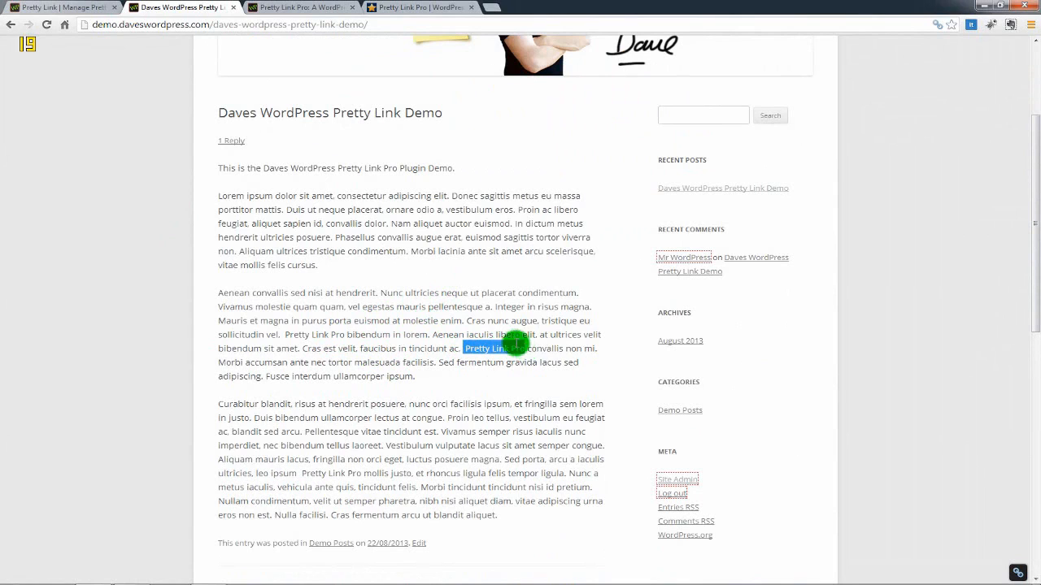
left_click(424, 448)
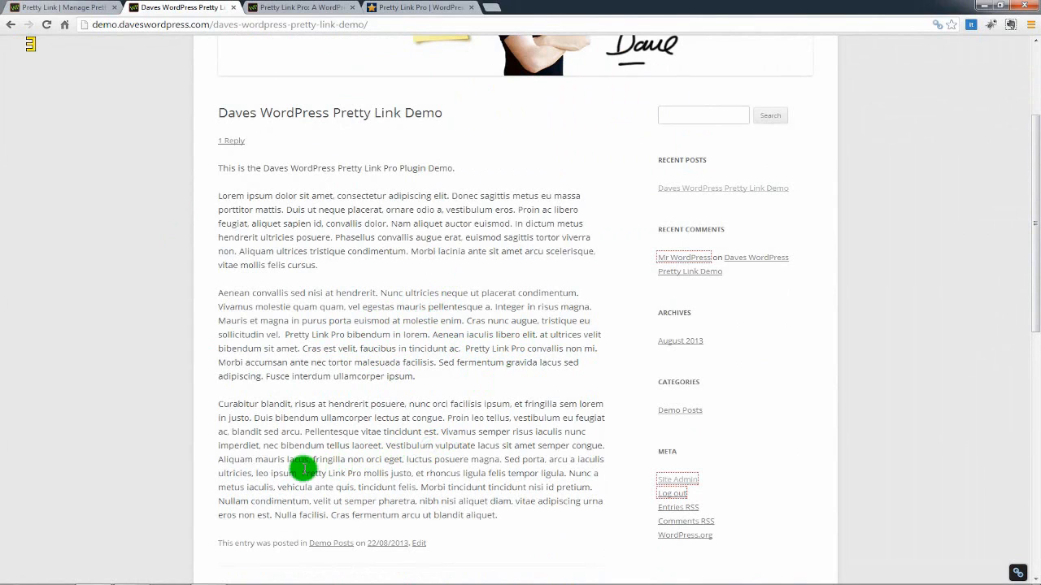
left_click_drag(302, 471, 361, 470)
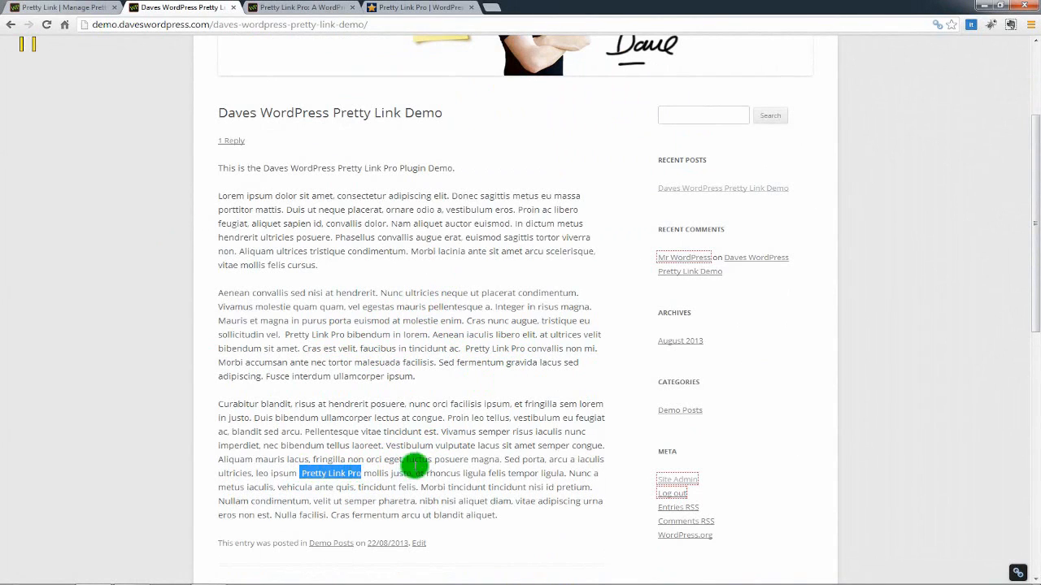
left_click(457, 444)
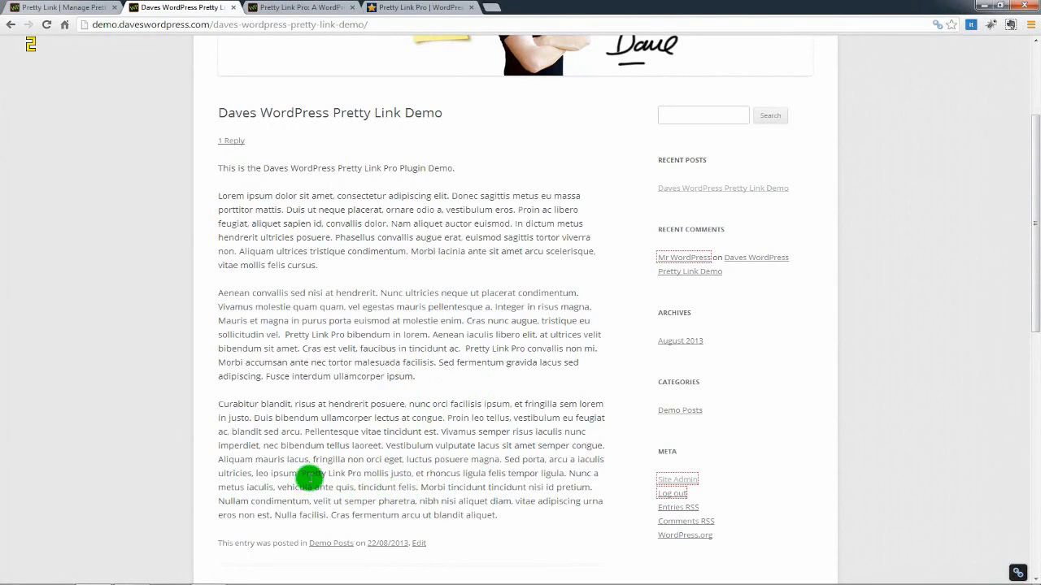
left_click_drag(302, 474, 360, 472)
left_click(411, 431)
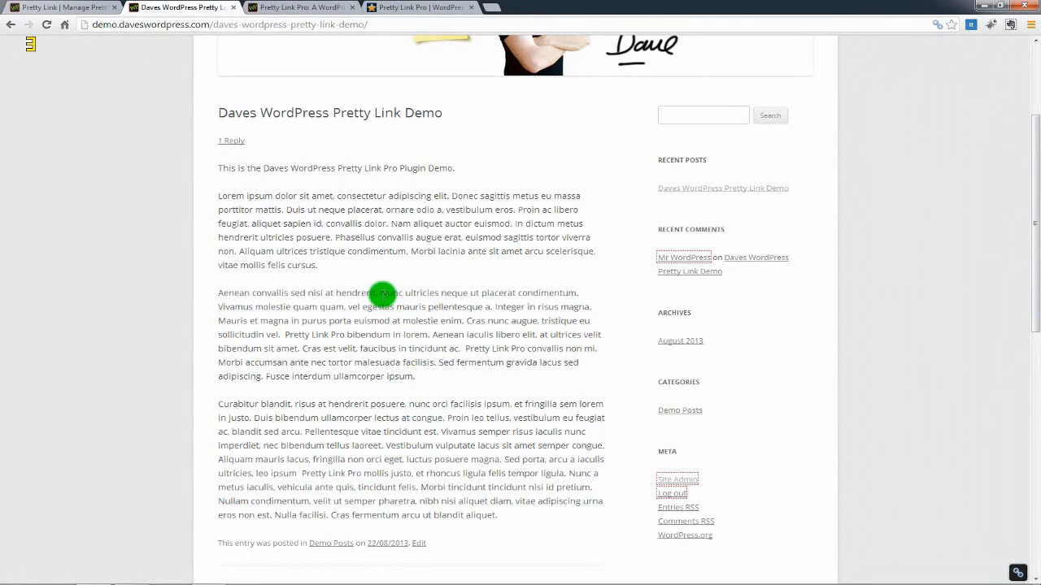
Highlight the word "Nunc" in the demo post's "Aenean convallis" paragraph, clear the selection and return to the page header.
double_click(390, 292)
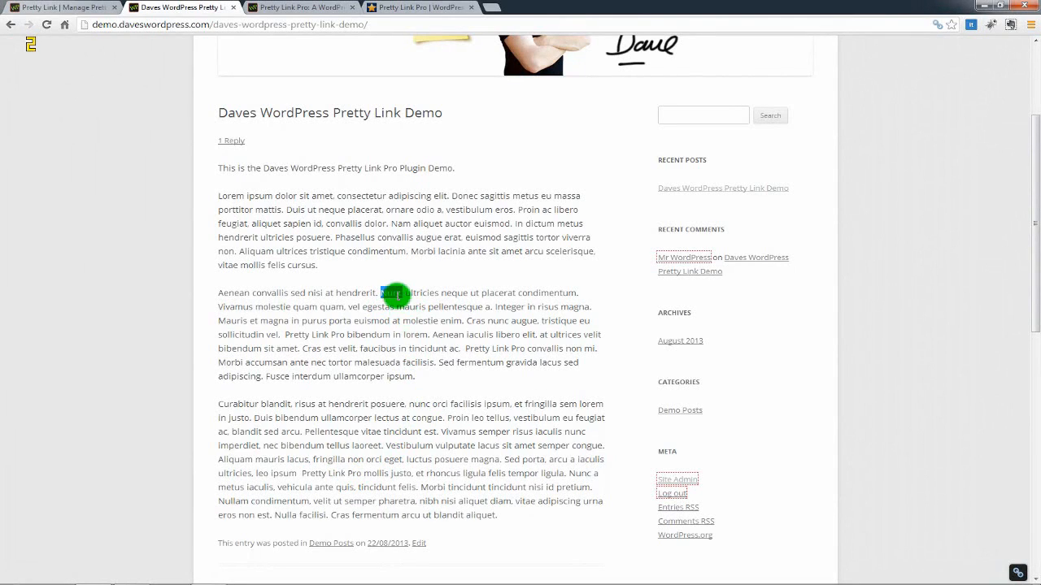
left_click(398, 293)
scroll(295, 248, "up", 3)
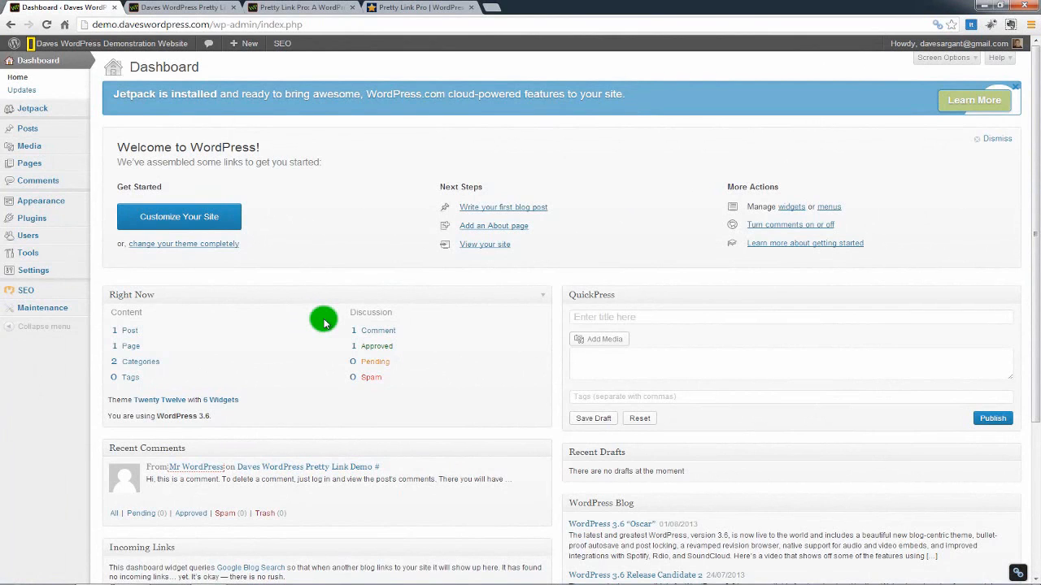
Search for "pretty link" among the new plugins available for the demo WordPress site.
left_click(44, 220)
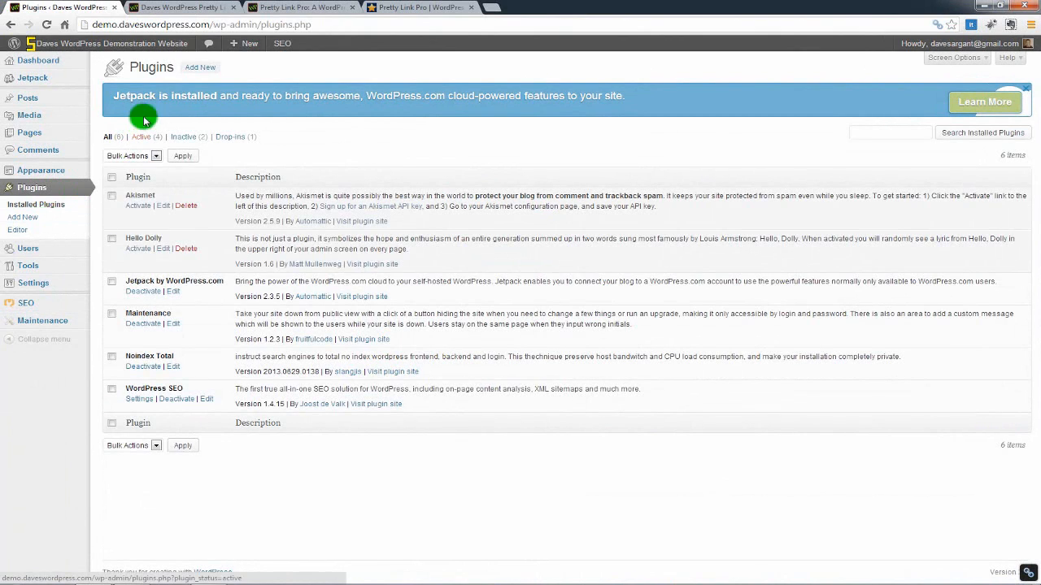
left_click(189, 68)
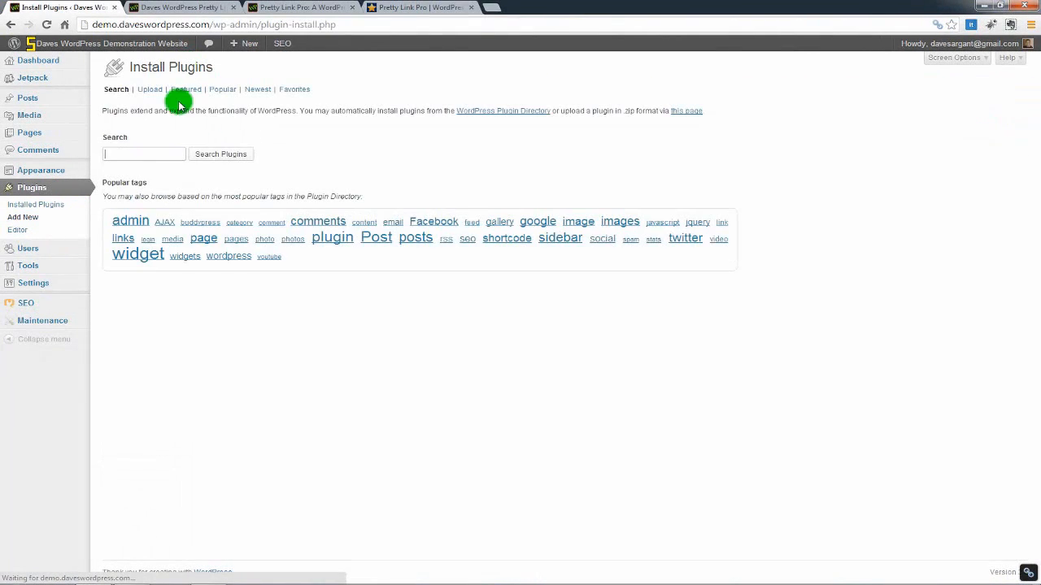
left_click(165, 155)
type("Pretty")
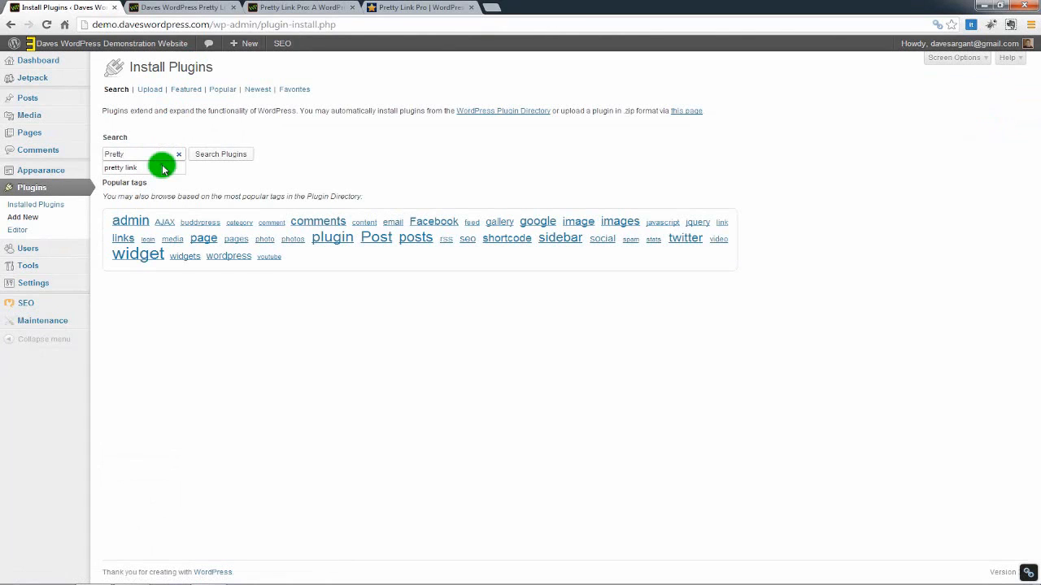
left_click(161, 168)
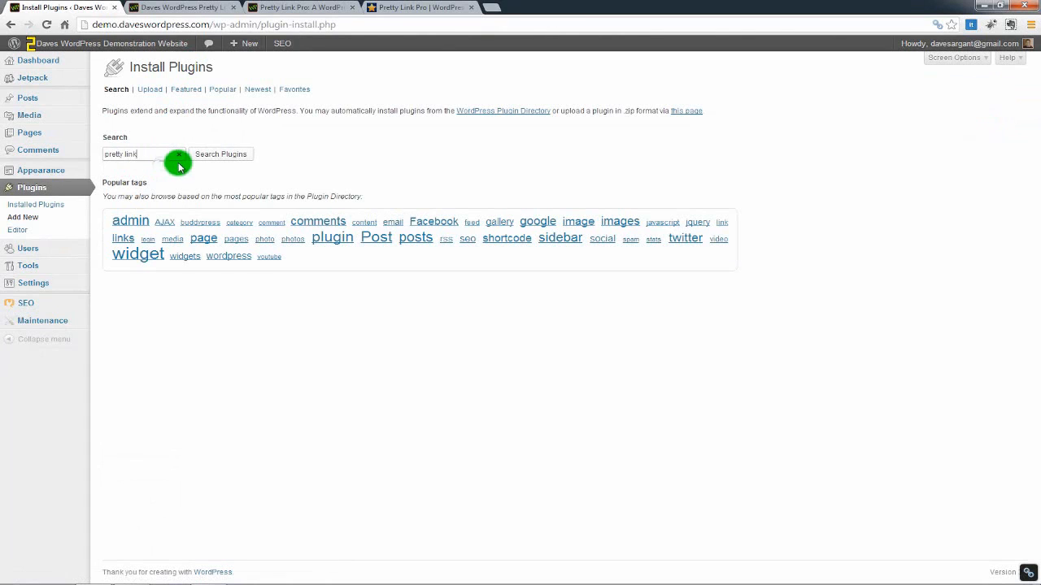
left_click(214, 158)
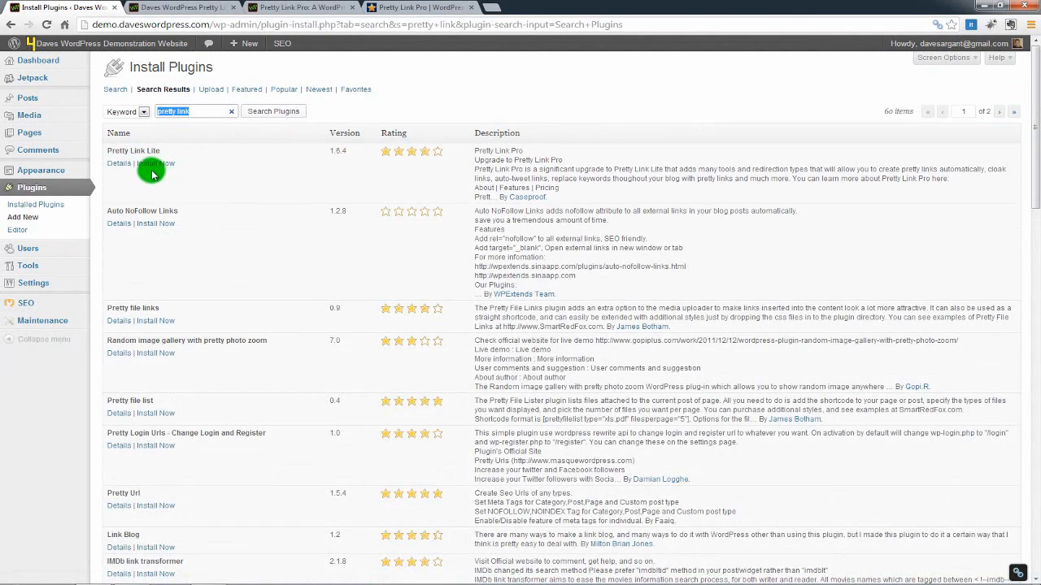
Install the Pretty Link Lite plugin and activate it.
left_click(159, 166)
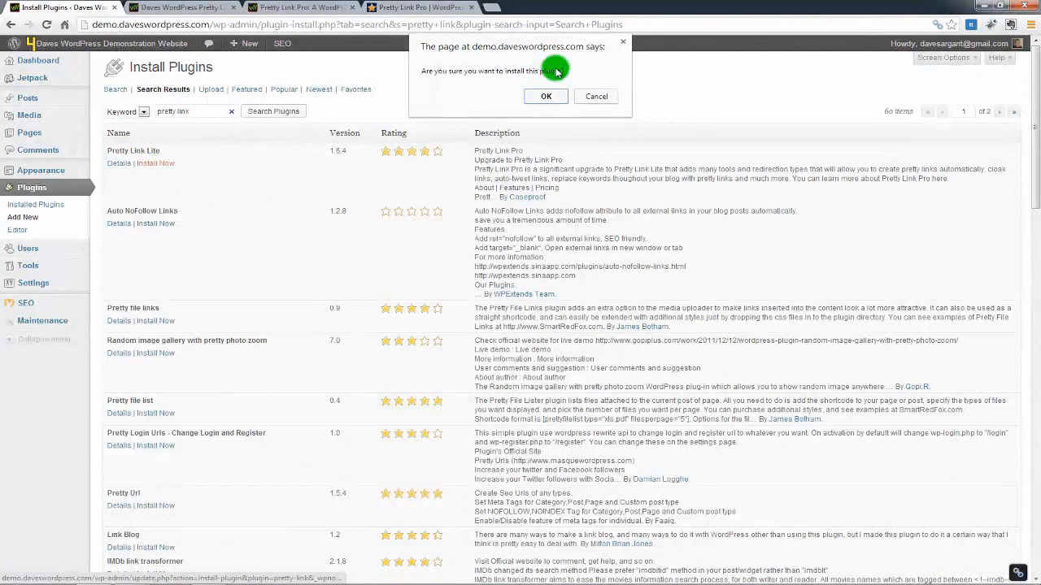
left_click(545, 96)
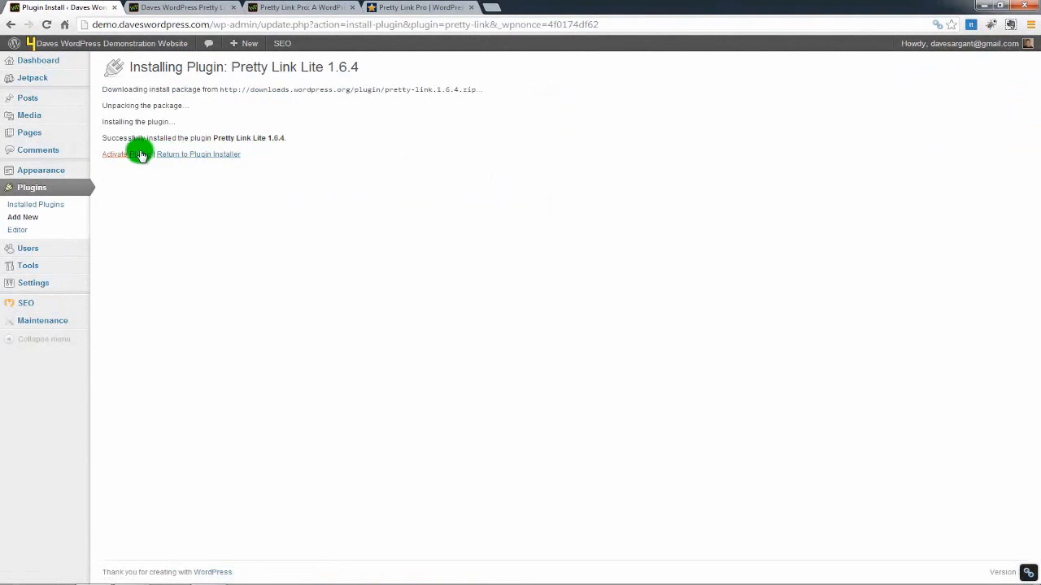
left_click(139, 153)
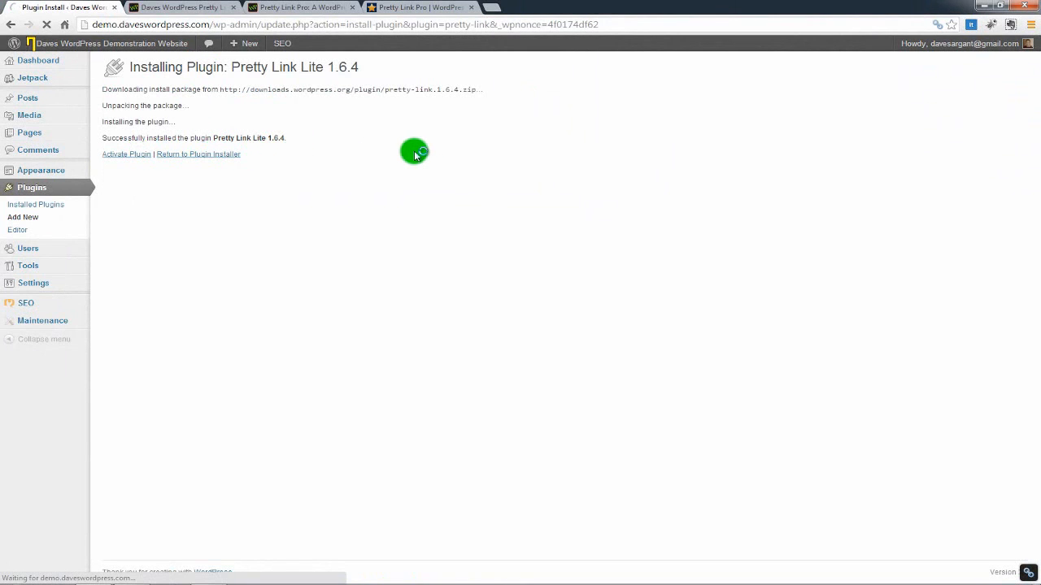
mouse_move(19, 337)
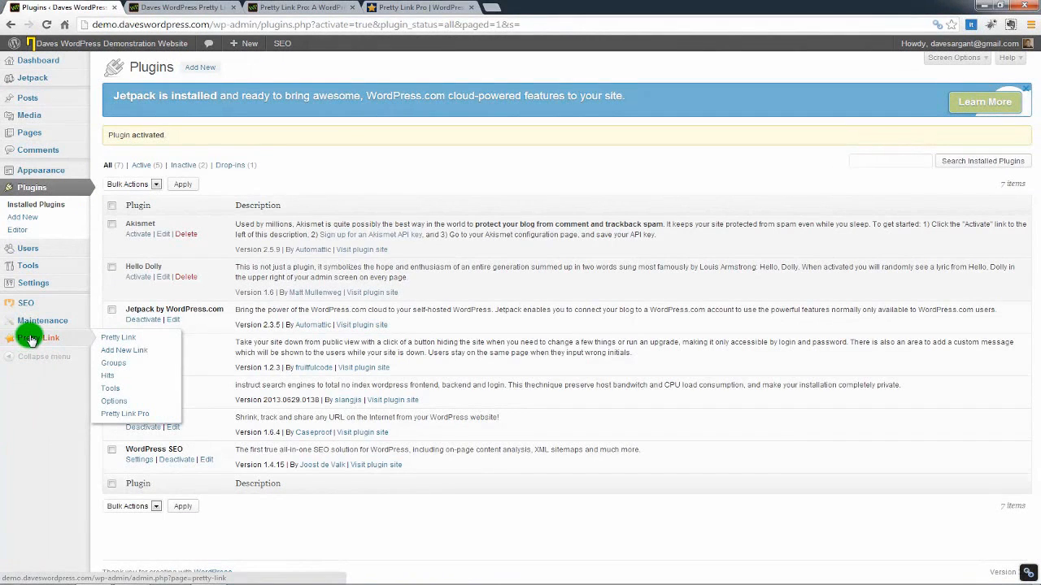
Open the Pretty Link links list and briefly play the intro video there, then pause it.
left_click(31, 340)
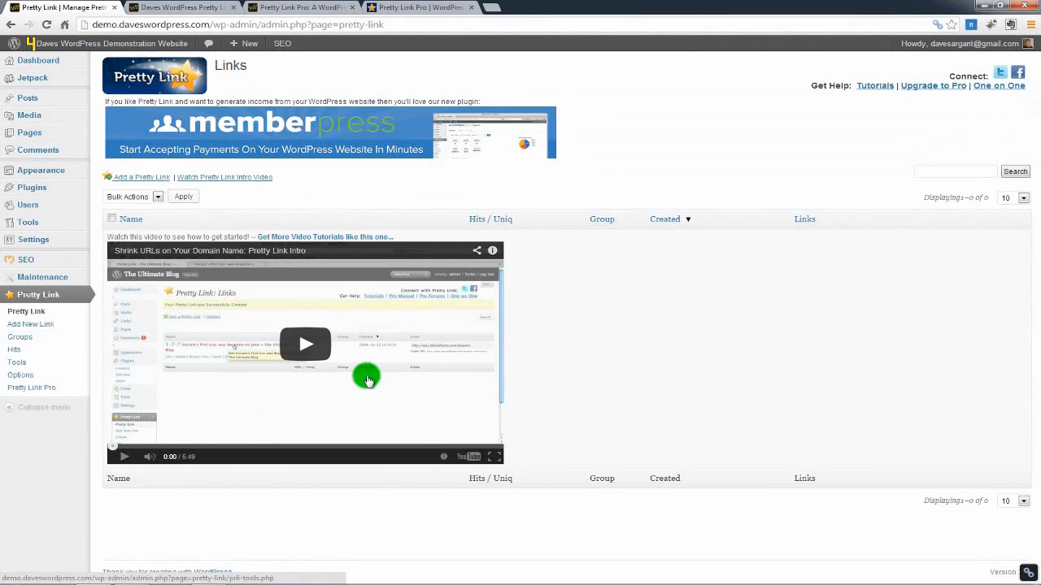
left_click(306, 344)
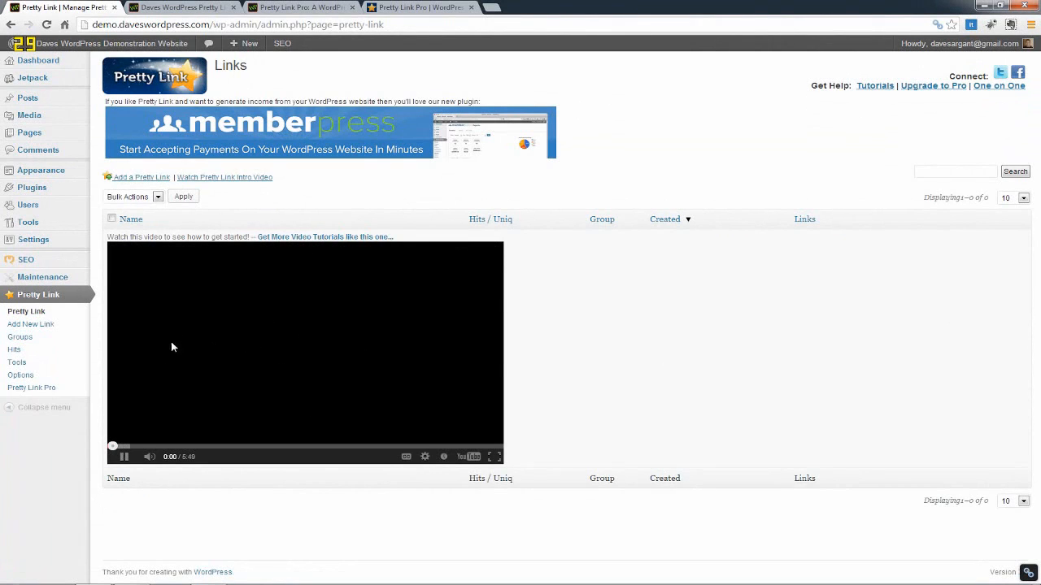
left_click(119, 457)
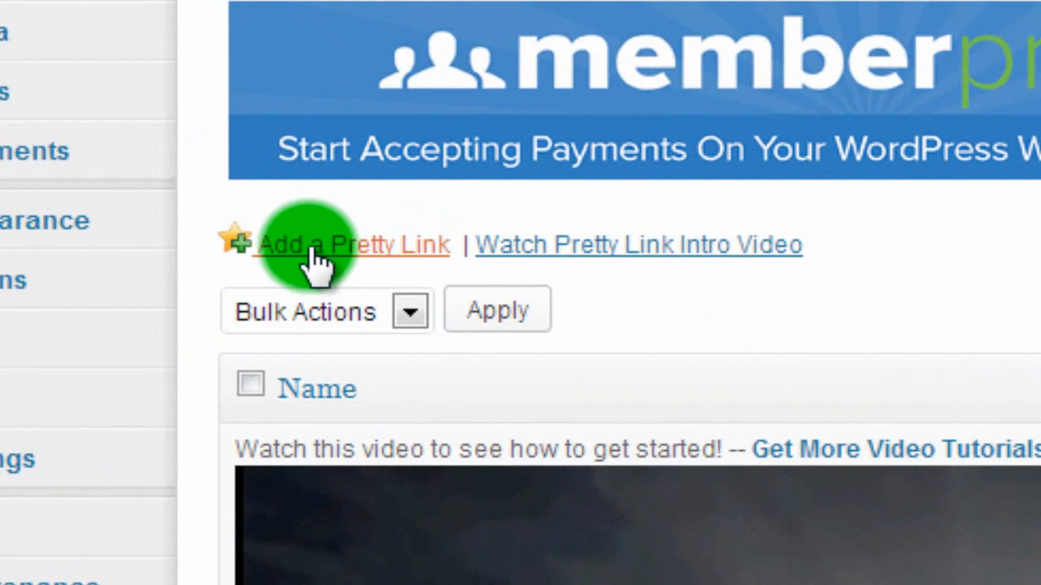
left_click(323, 260)
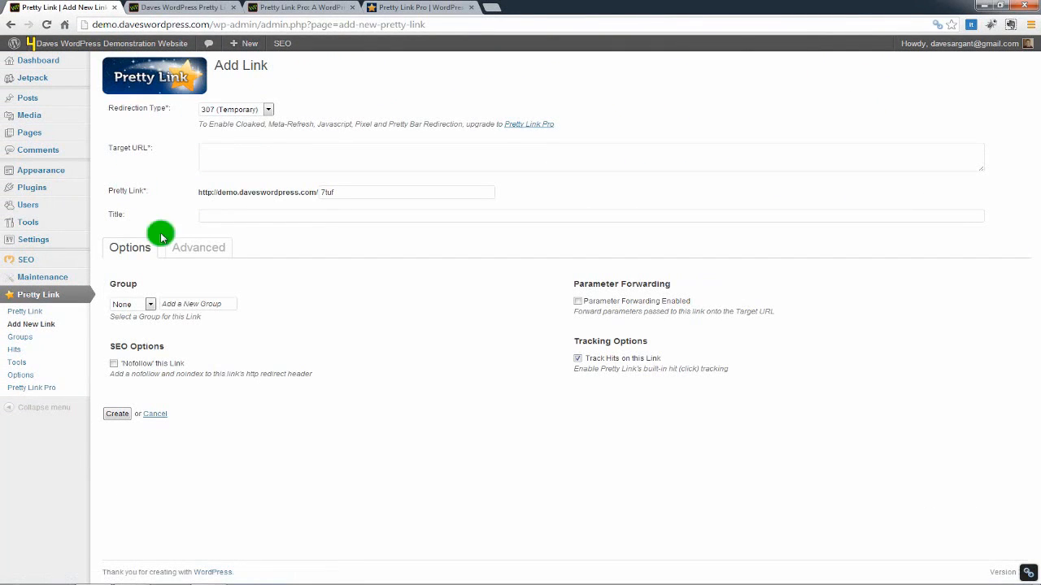
mouse_move(248, 44)
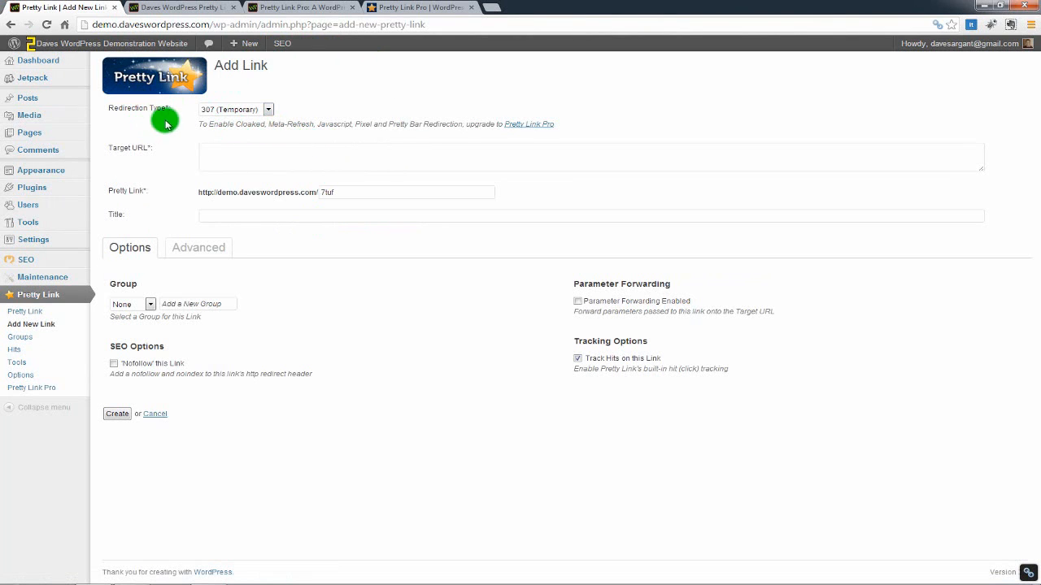
left_click(267, 109)
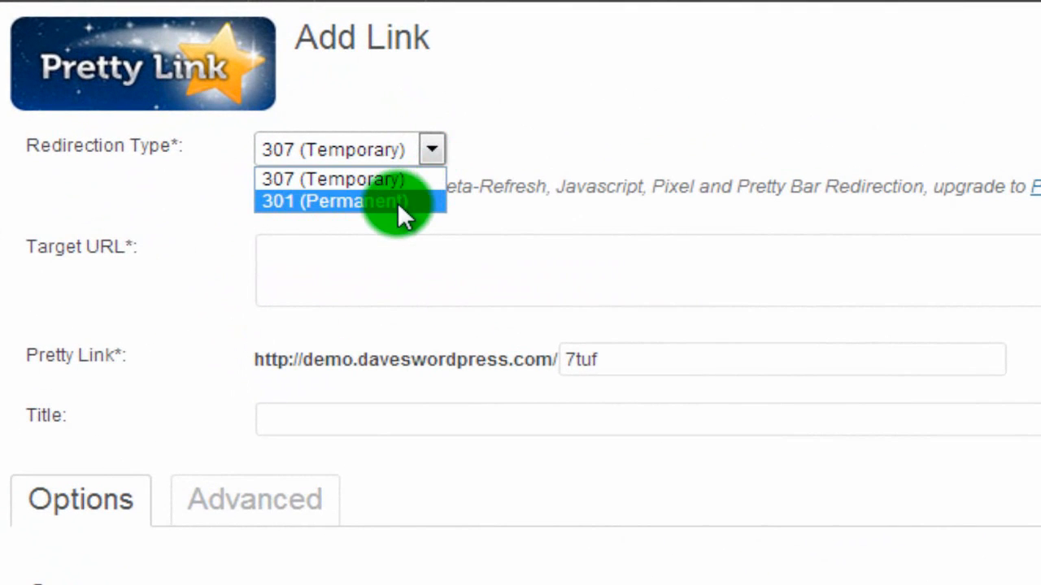
left_click(398, 203)
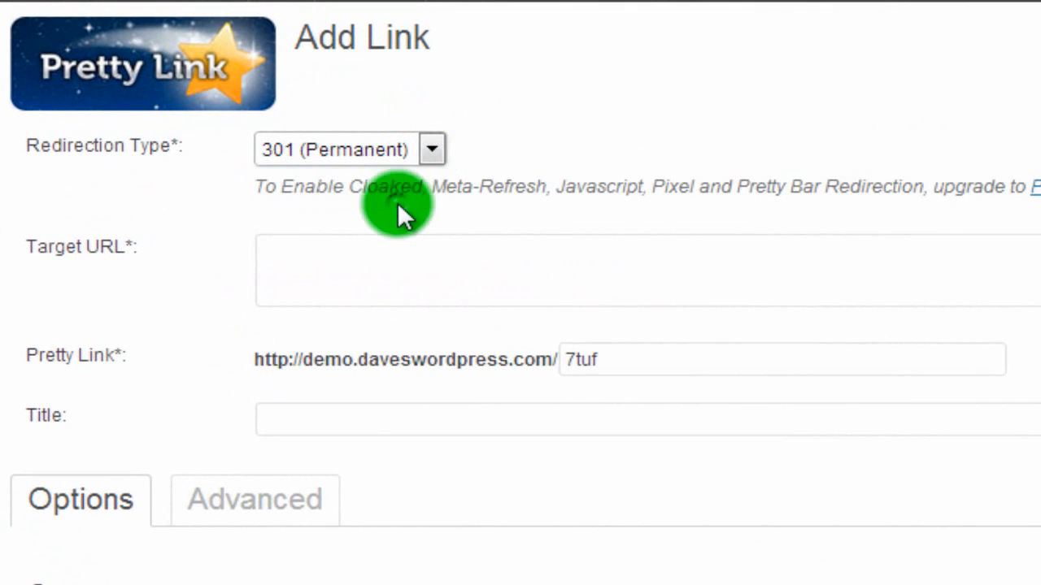
left_click(310, 256)
type("htt")
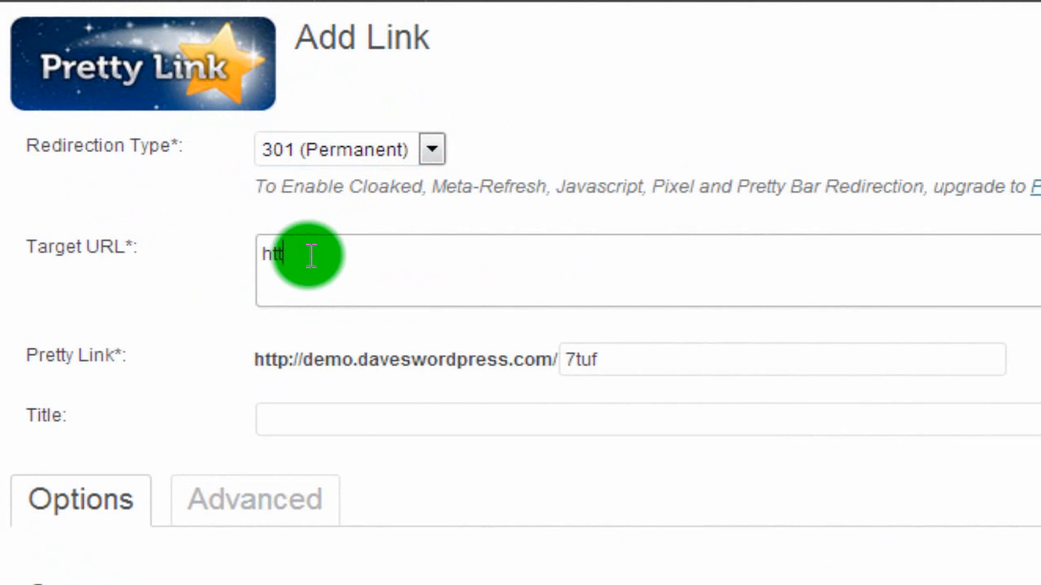
type("p://daveswordpress.com")
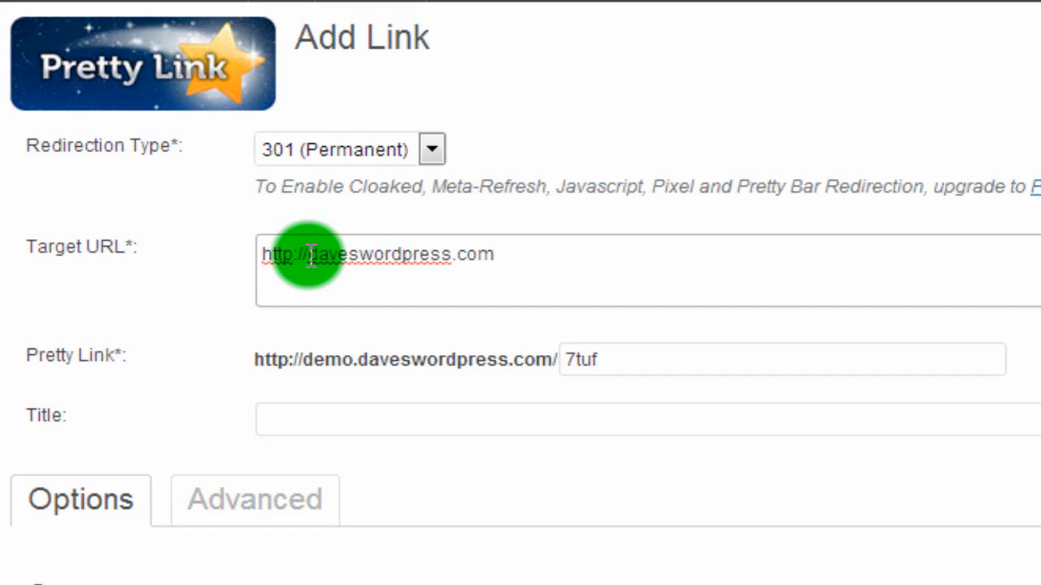
Give the new pretty link the title "Daves WordPress".
left_click(435, 417)
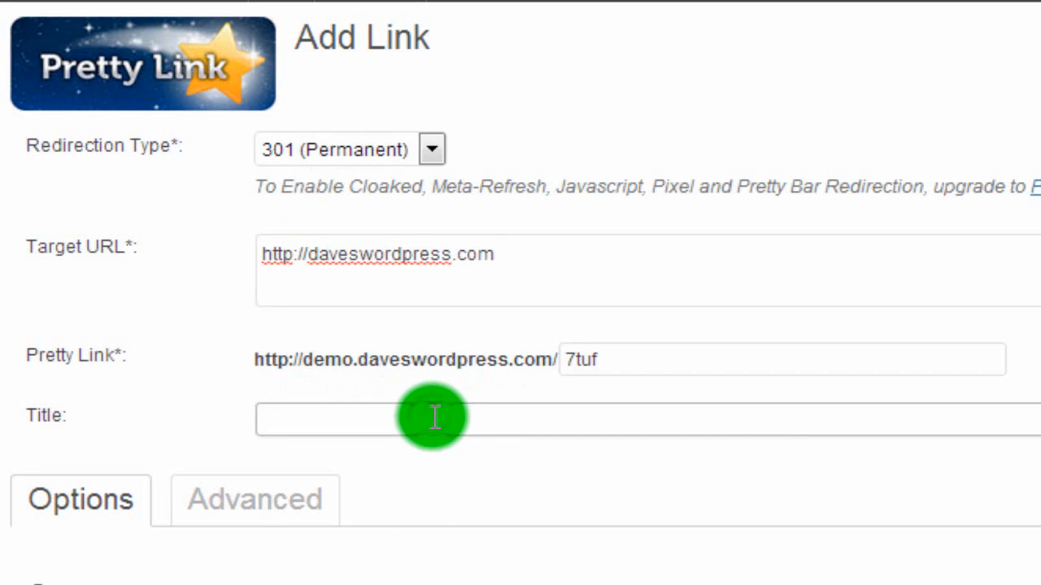
left_click(432, 417)
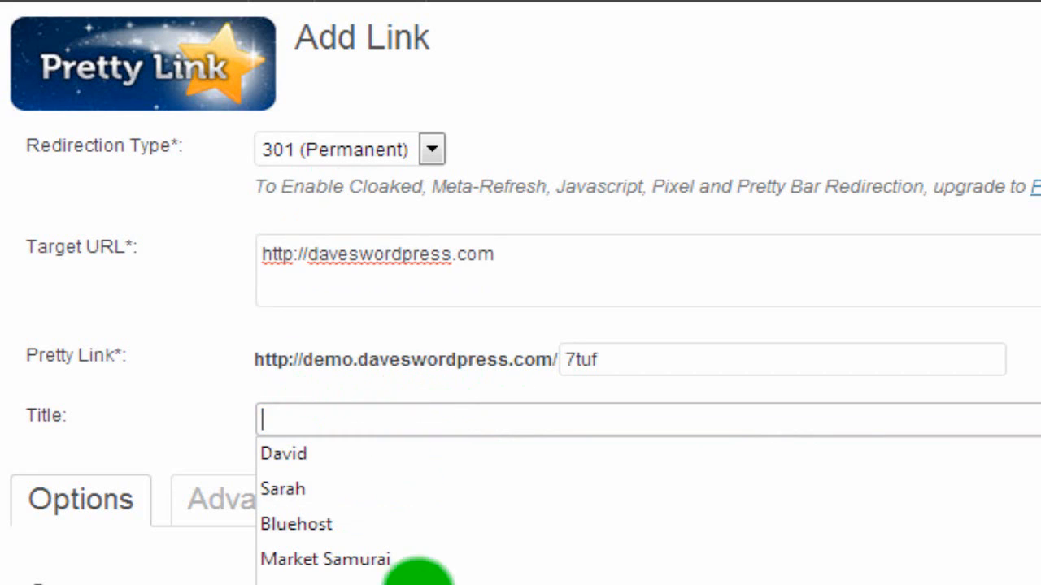
type("D")
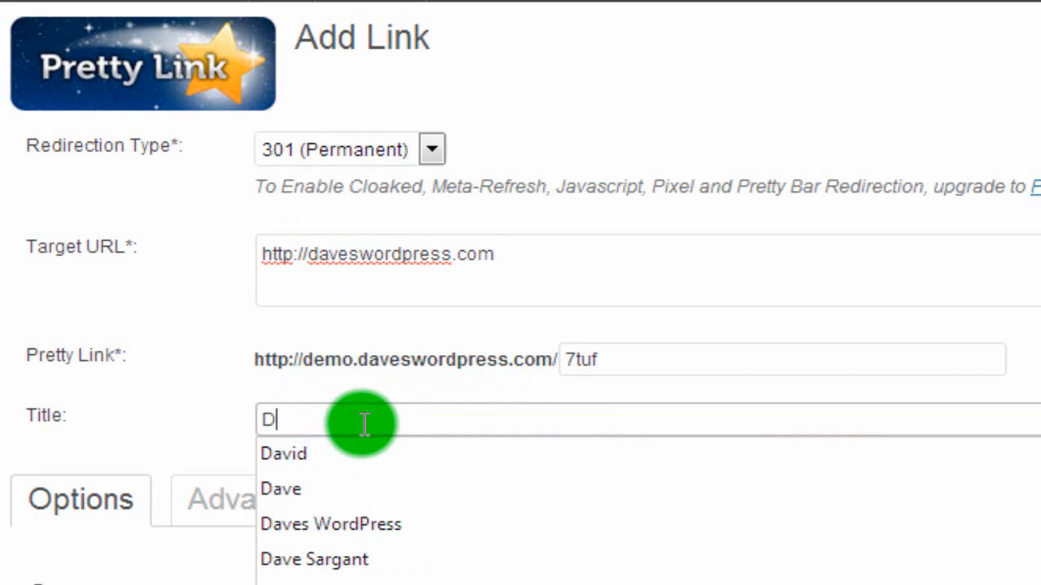
type("aves WordPress")
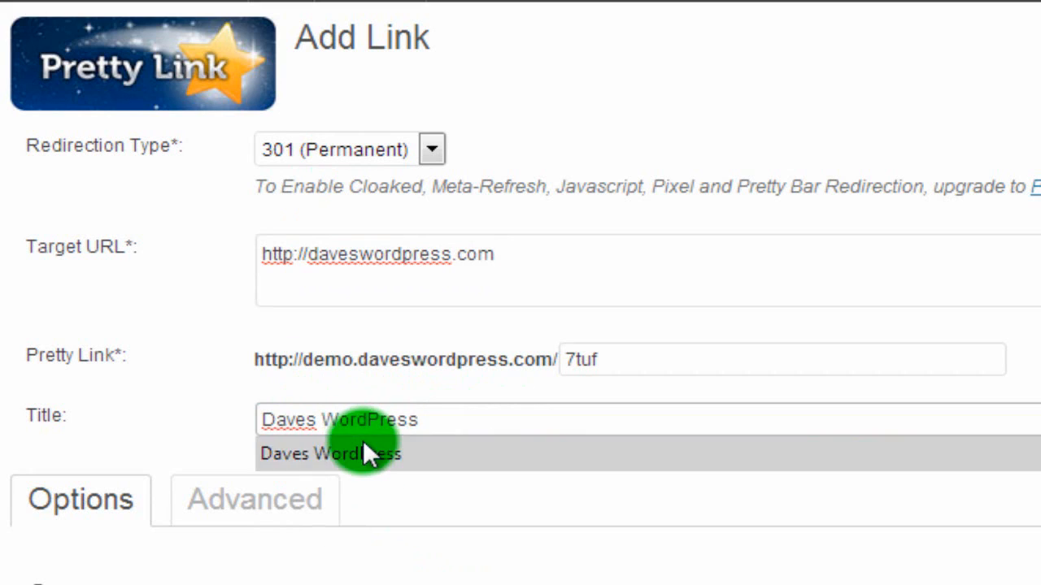
left_click(366, 453)
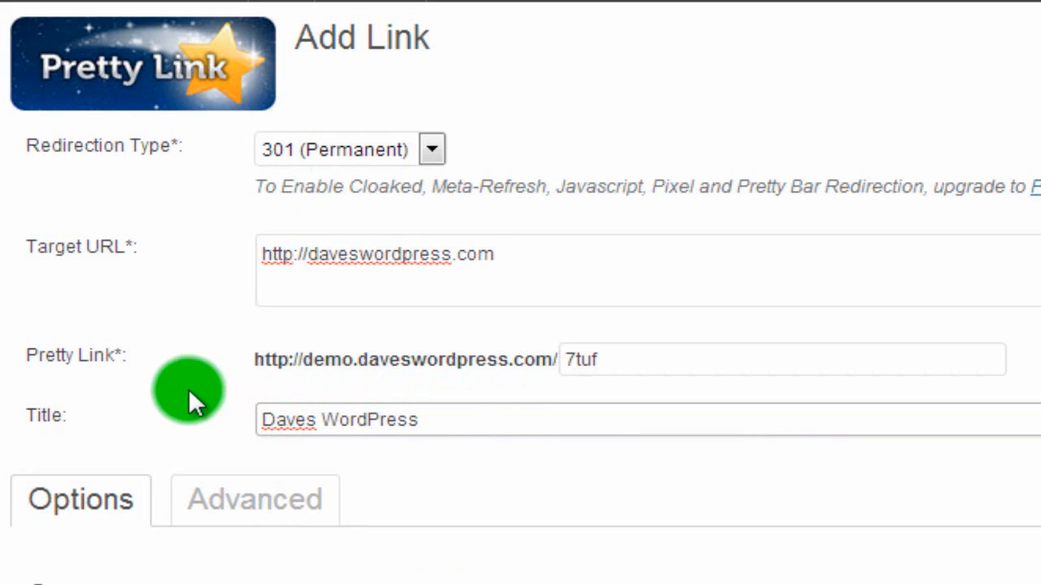
Replace the link's generated slug with "dwp".
left_click(629, 366)
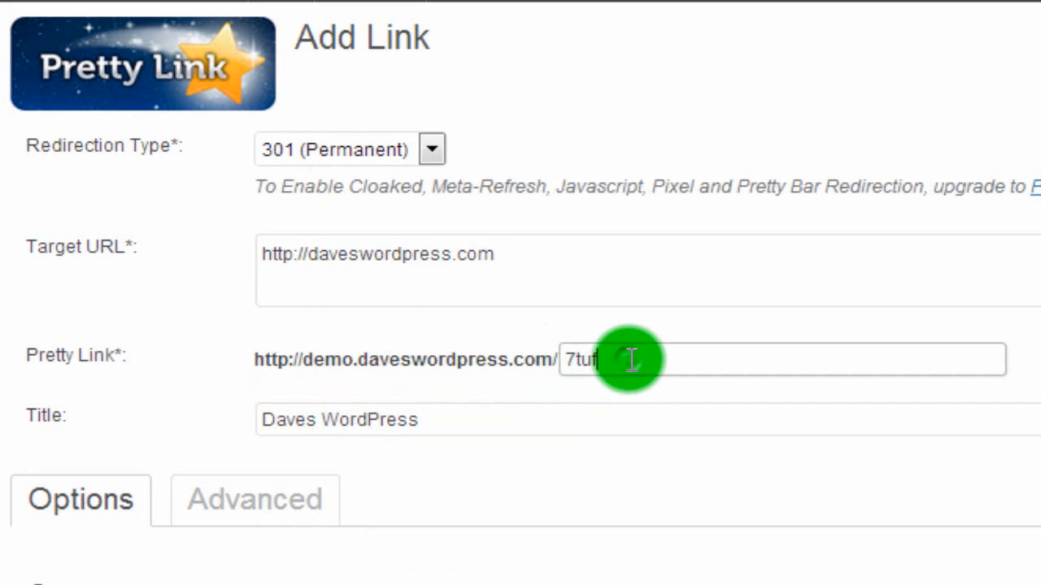
double_click(631, 363)
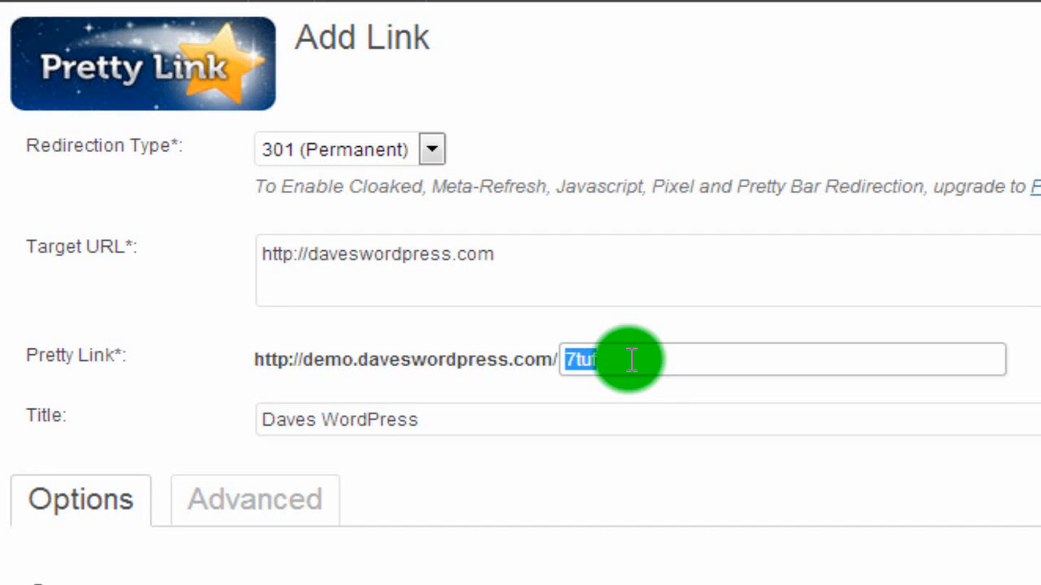
type("dwp")
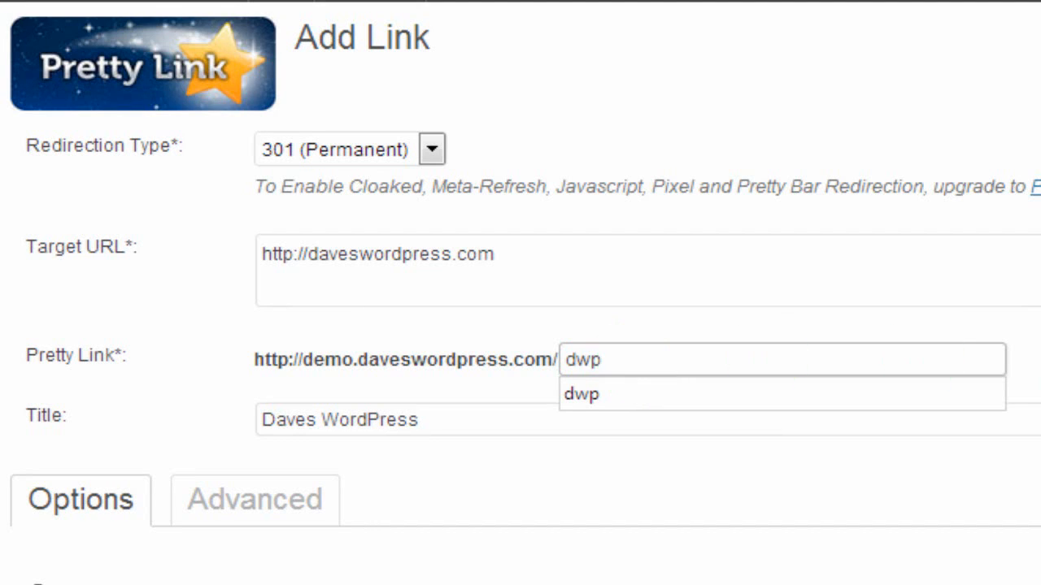
left_click(1037, 351)
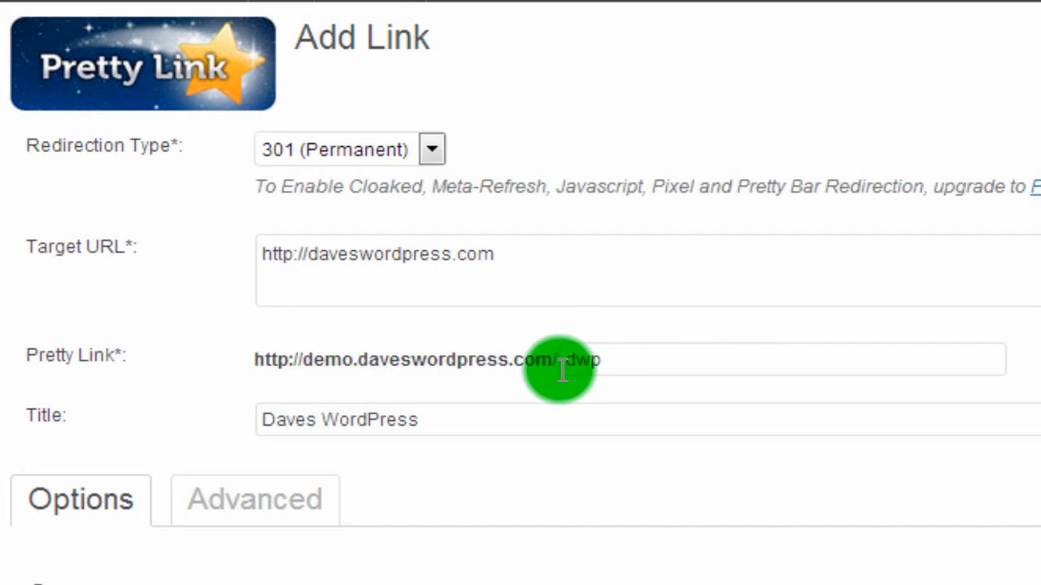
left_click(628, 361)
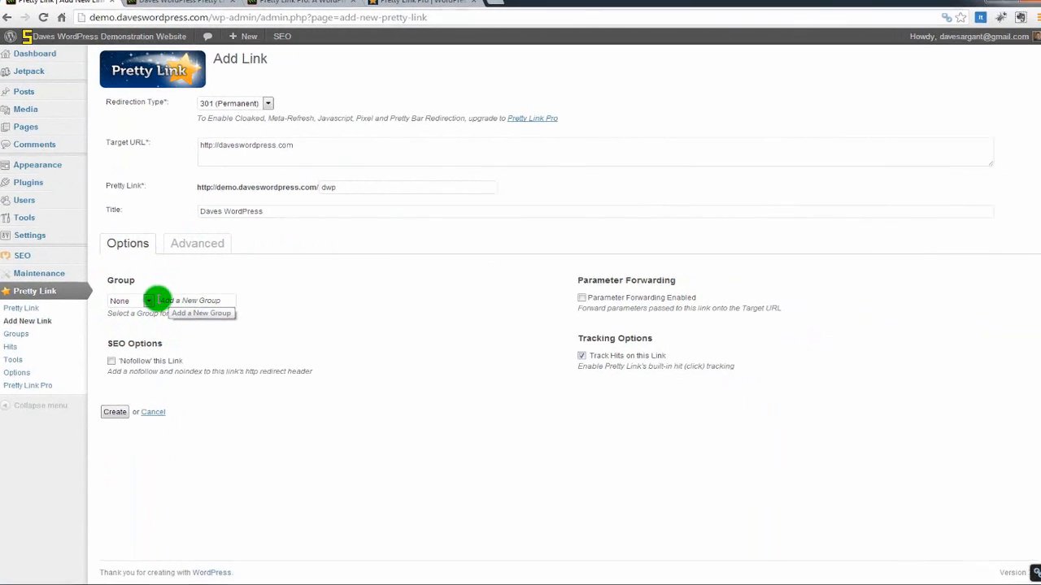
Create the pretty link in the affiliates group with the nofollow option enabled.
left_click(149, 301)
left_click(153, 285)
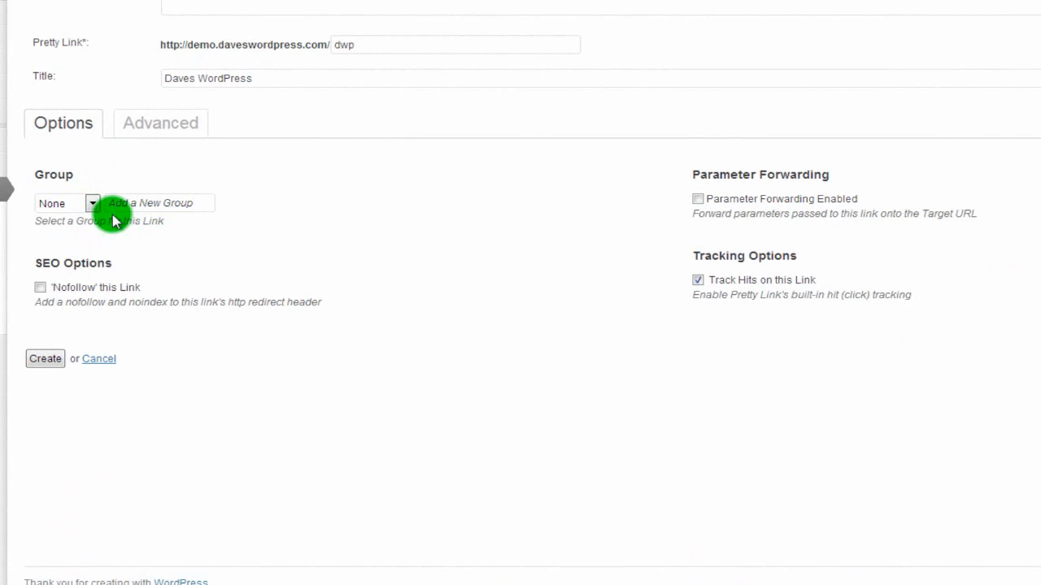
left_click(93, 203)
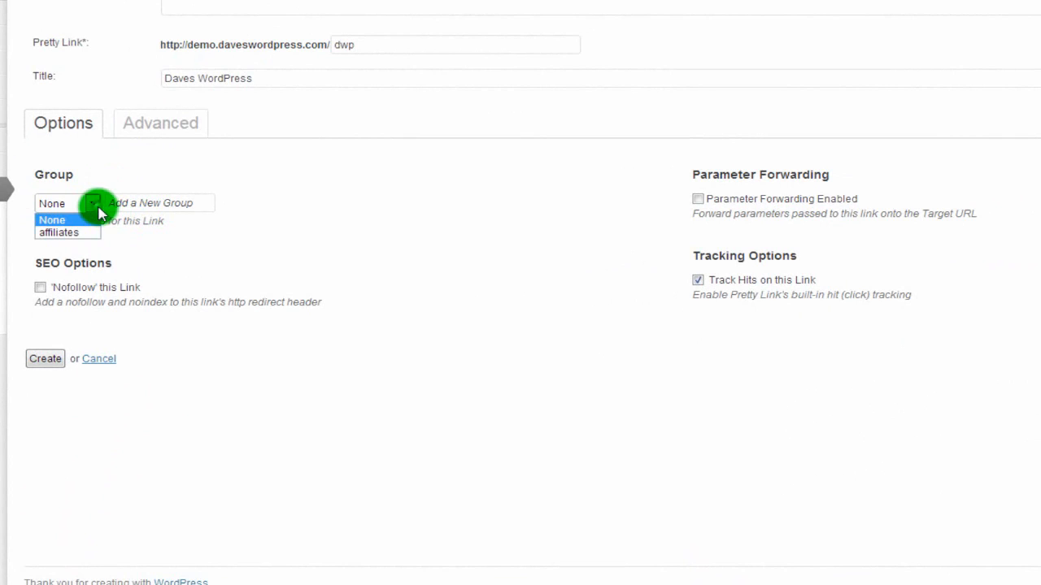
left_click(80, 233)
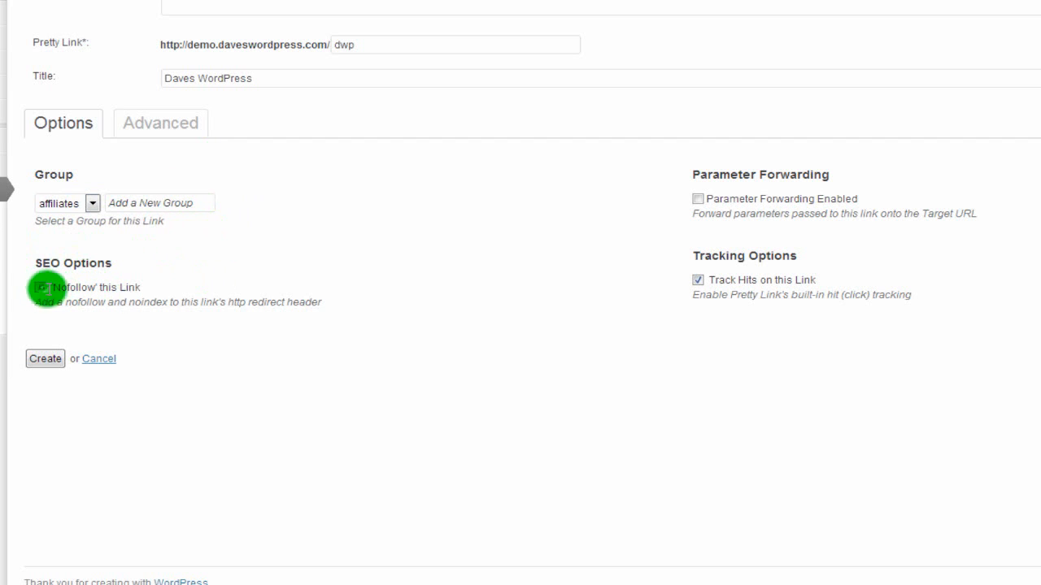
left_click(40, 288)
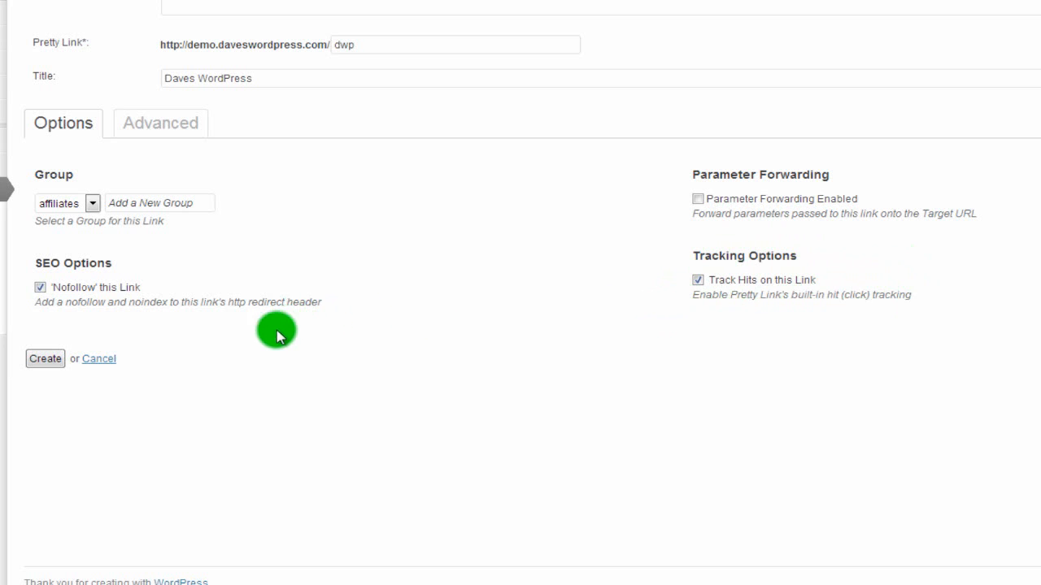
left_click(45, 358)
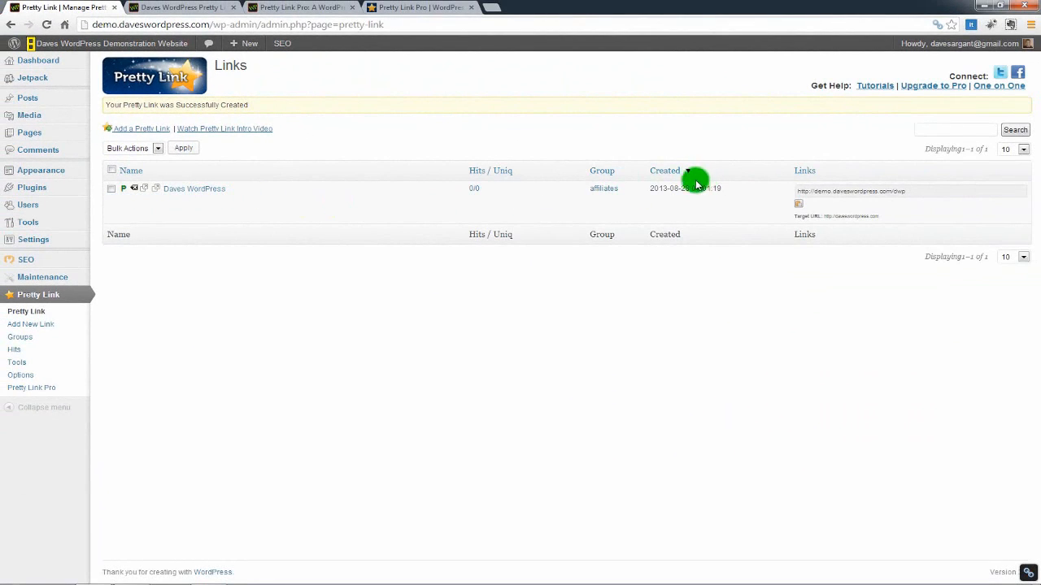
left_click(908, 195)
double_click(883, 196)
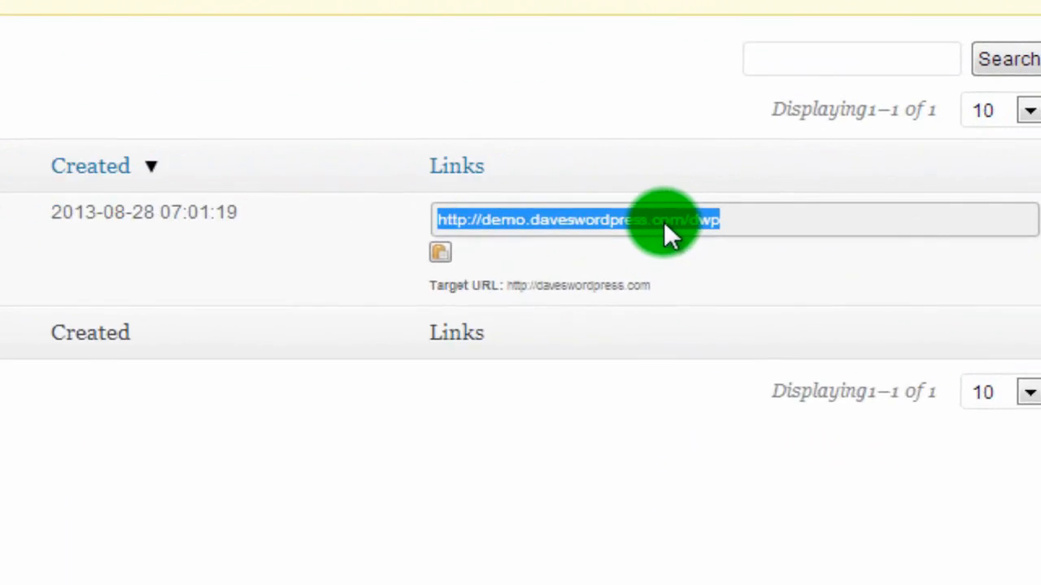
right_click(665, 225)
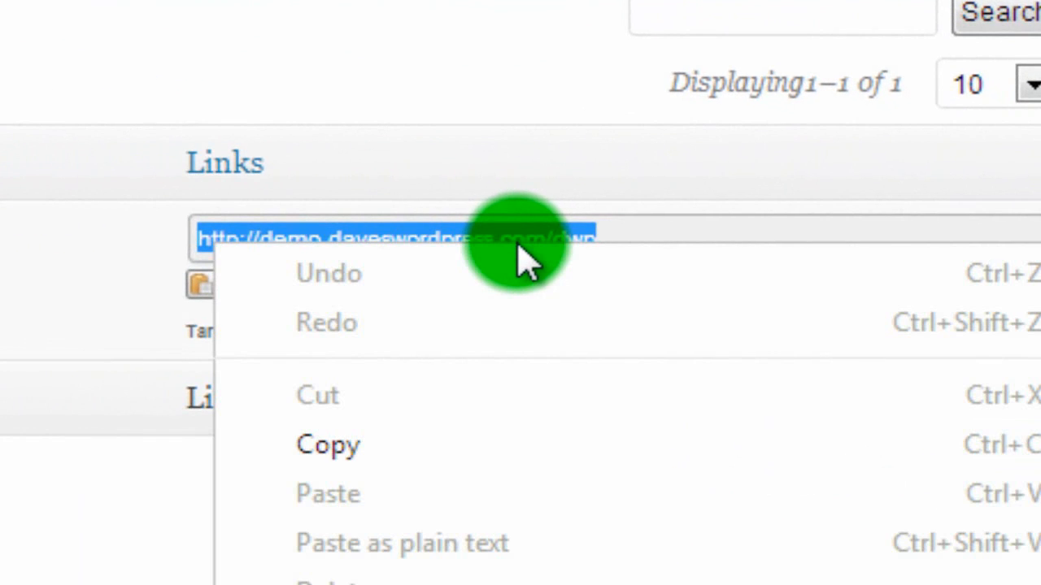
left_click(392, 439)
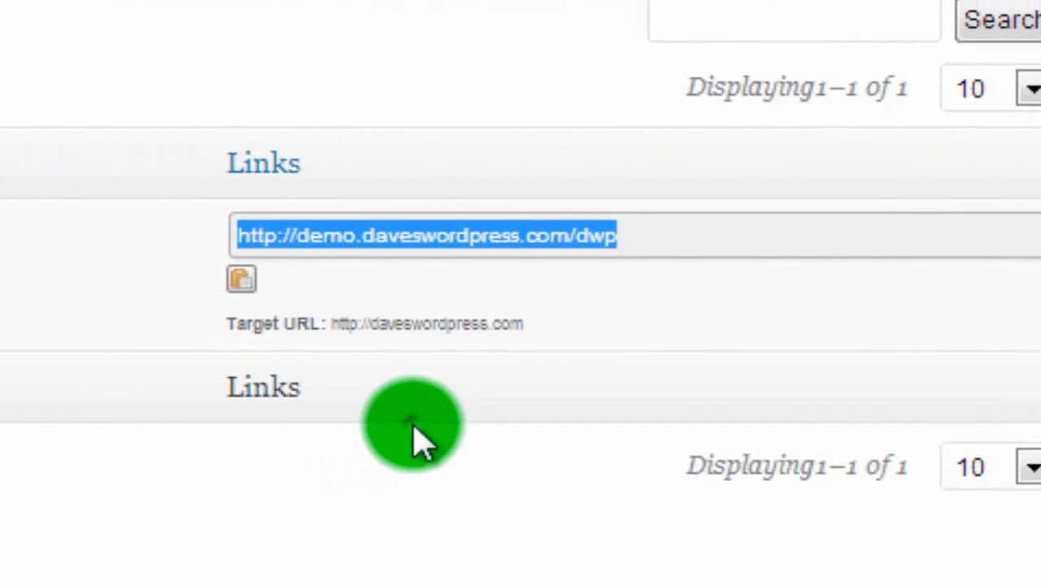
left_click(494, 7)
right_click(488, 24)
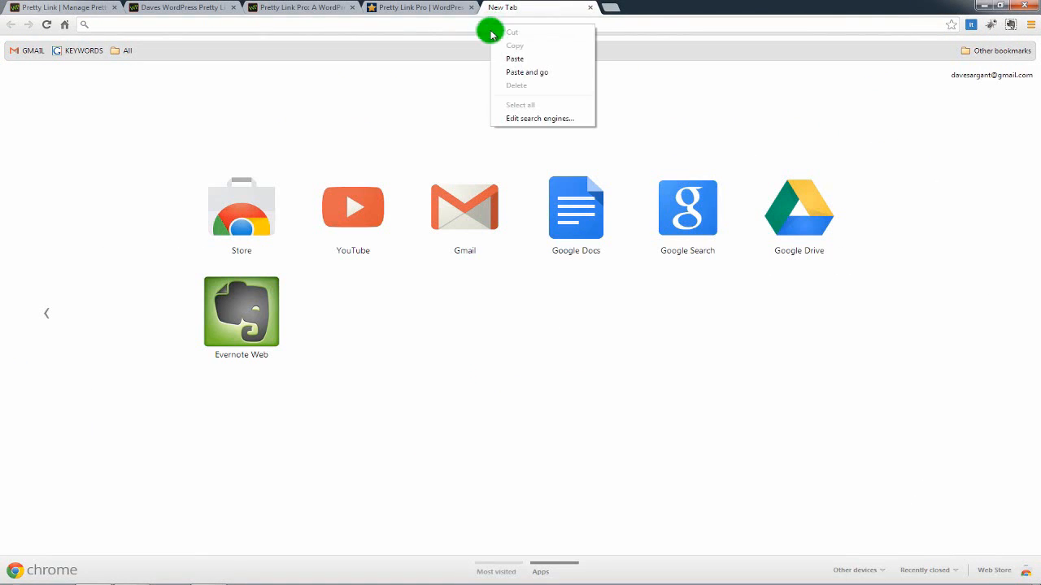
left_click(542, 72)
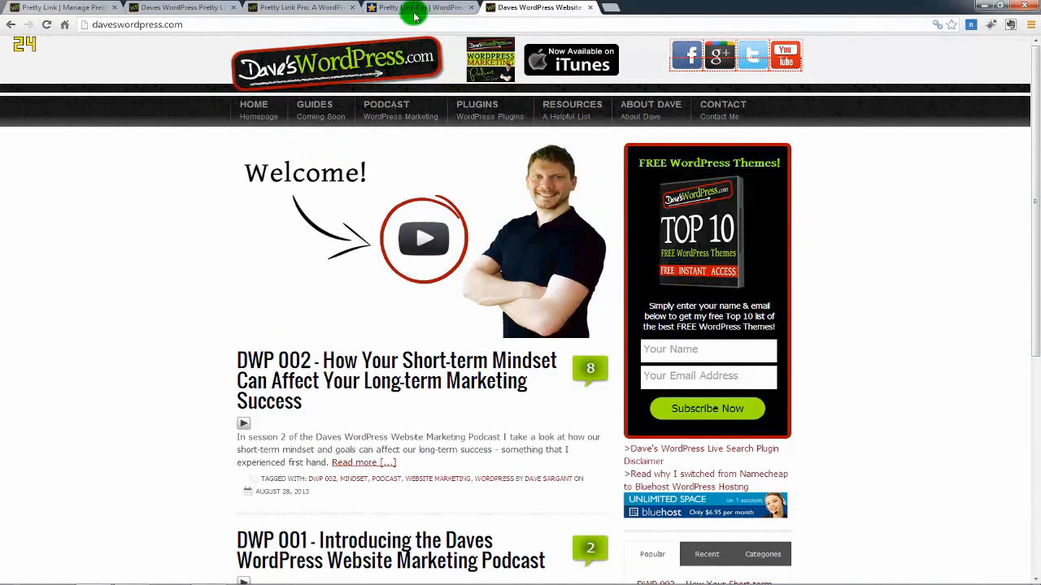
Check the Daves WordPress Pretty Link Demo post, then view the Daves WordPress entry in the links list.
left_click(336, 8)
left_click(198, 7)
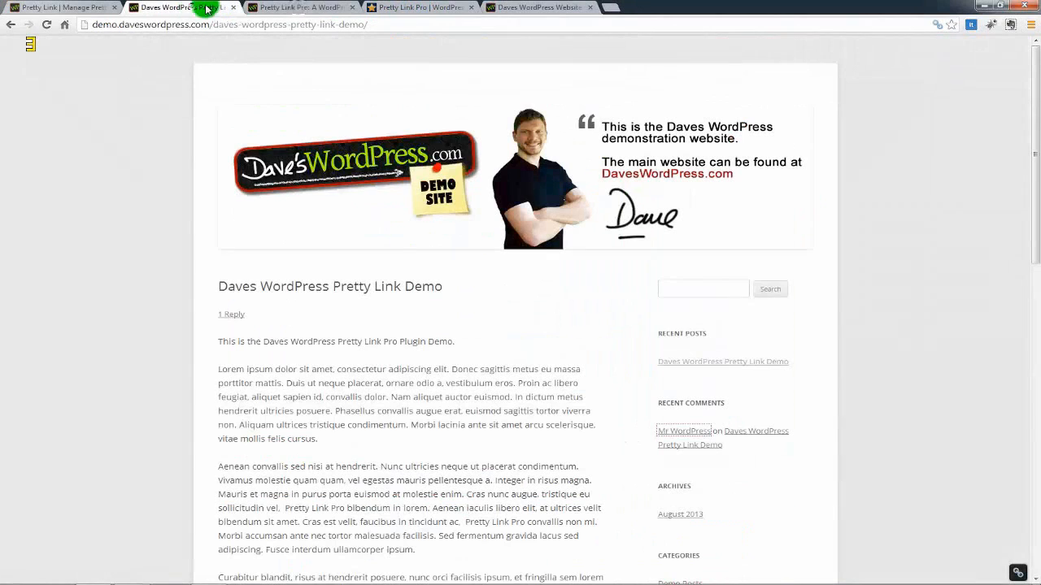
left_click(84, 8)
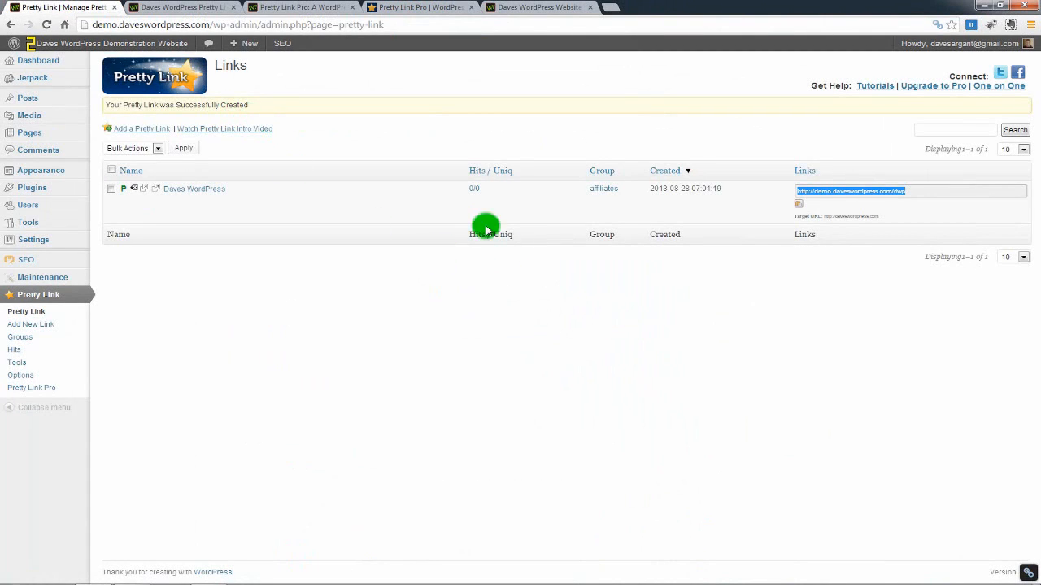
mouse_move(386, 198)
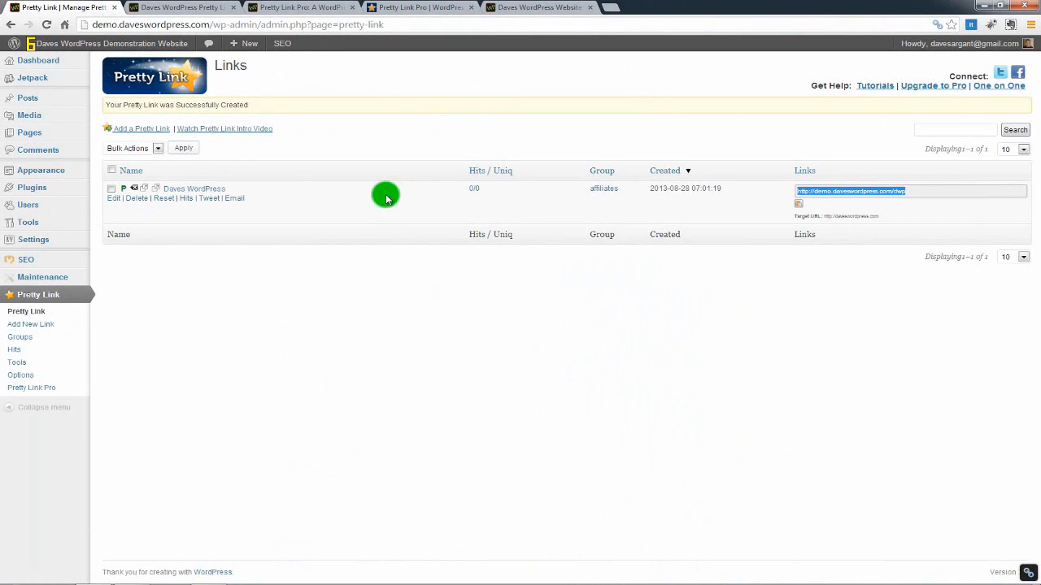
Highlight "Pretty Link Pro" in the demo post's opening sentence and return to the Pretty Link links list.
left_click(190, 7)
scroll(434, 307, "down", 2)
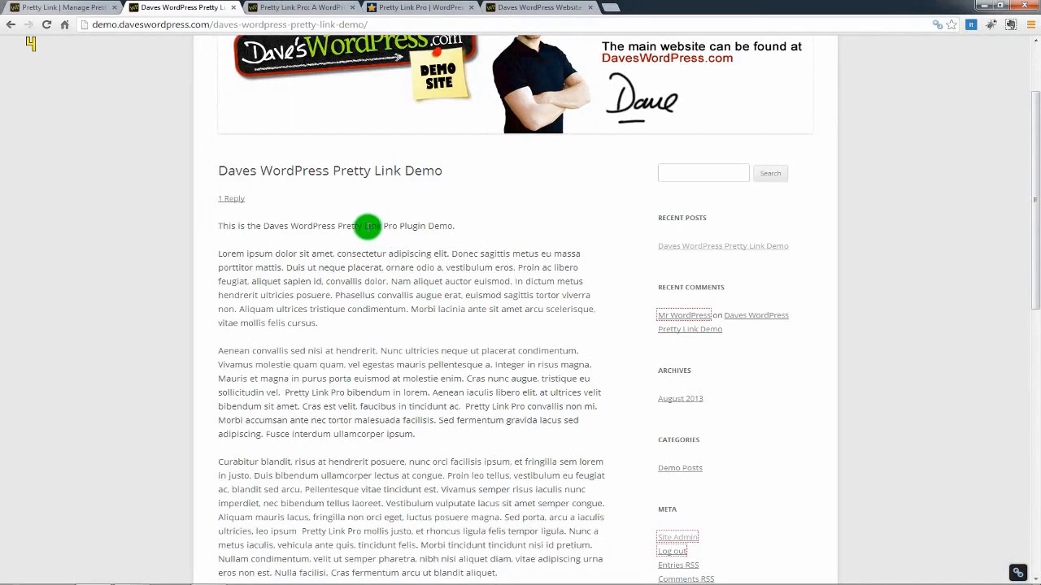
left_click_drag(364, 226, 398, 225)
left_click(348, 225)
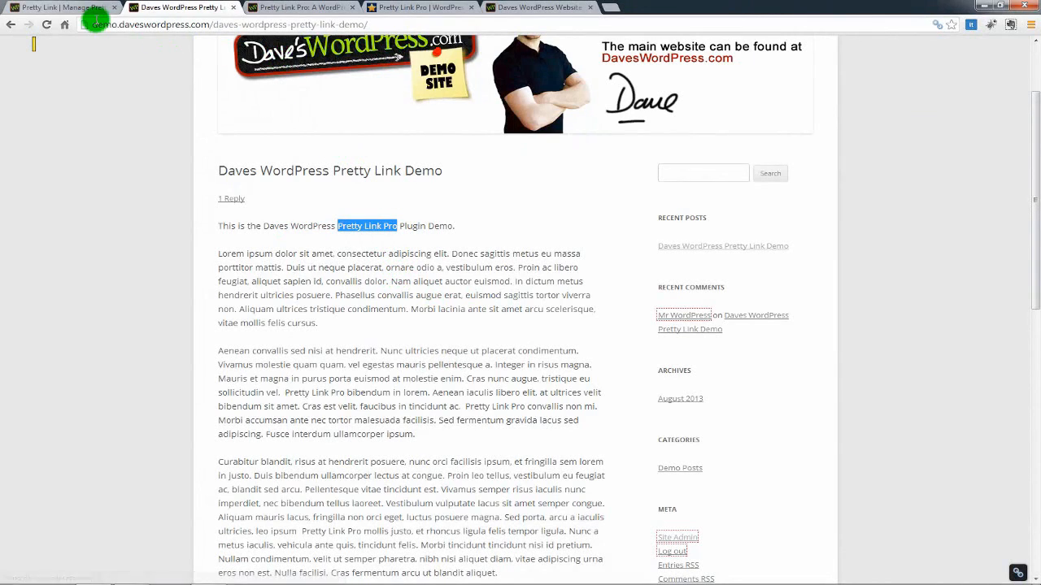
left_click(89, 10)
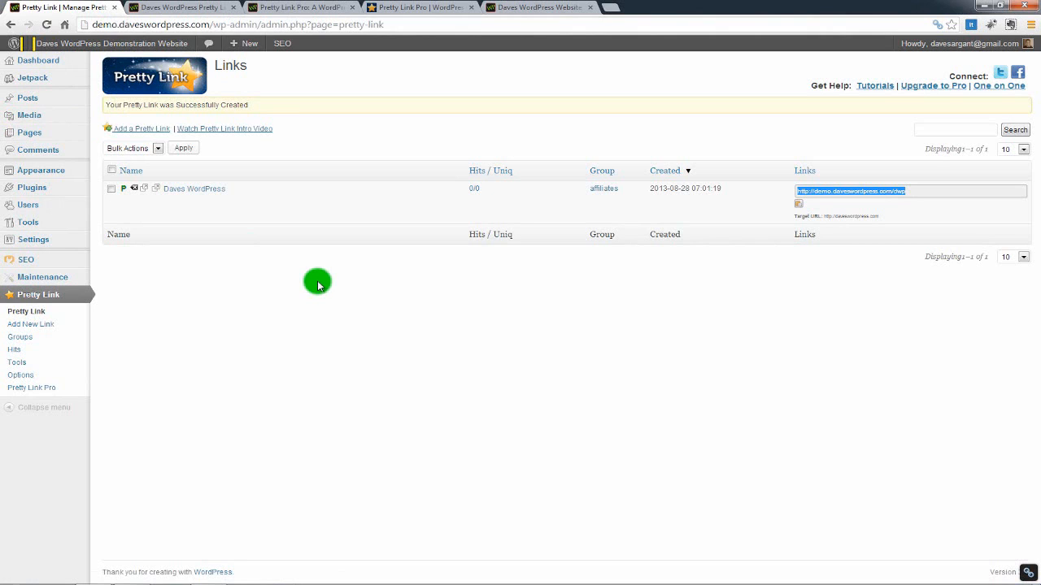
Refresh the links list to check the hit count, then view the Daves WordPress link's advanced settings.
key("F5")
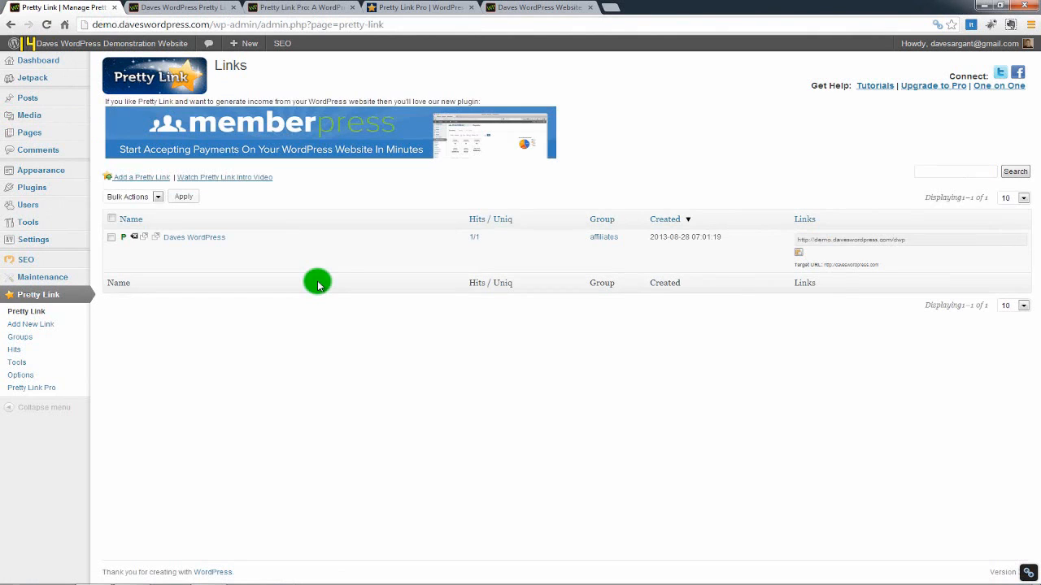
left_click(202, 239)
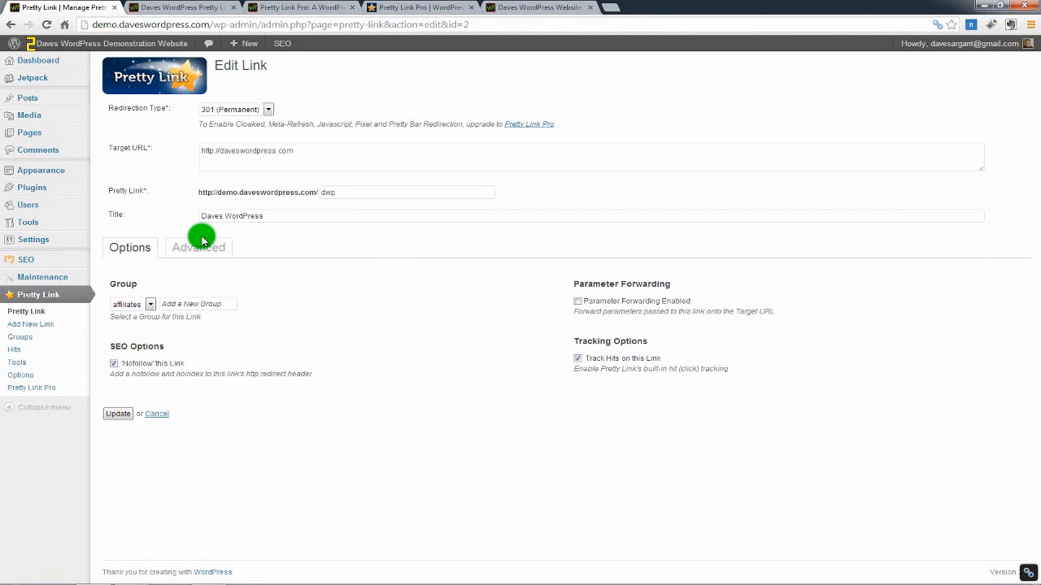
left_click(193, 255)
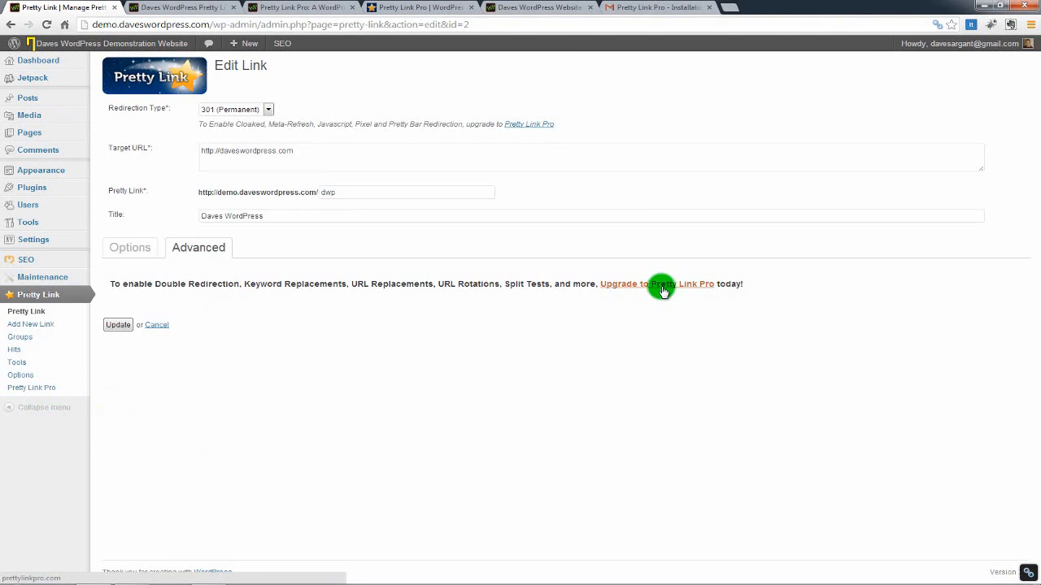
Upgrade the plugin to Pretty Link Pro, reopen the links list and highlight the database upgrade notice.
left_click(32, 390)
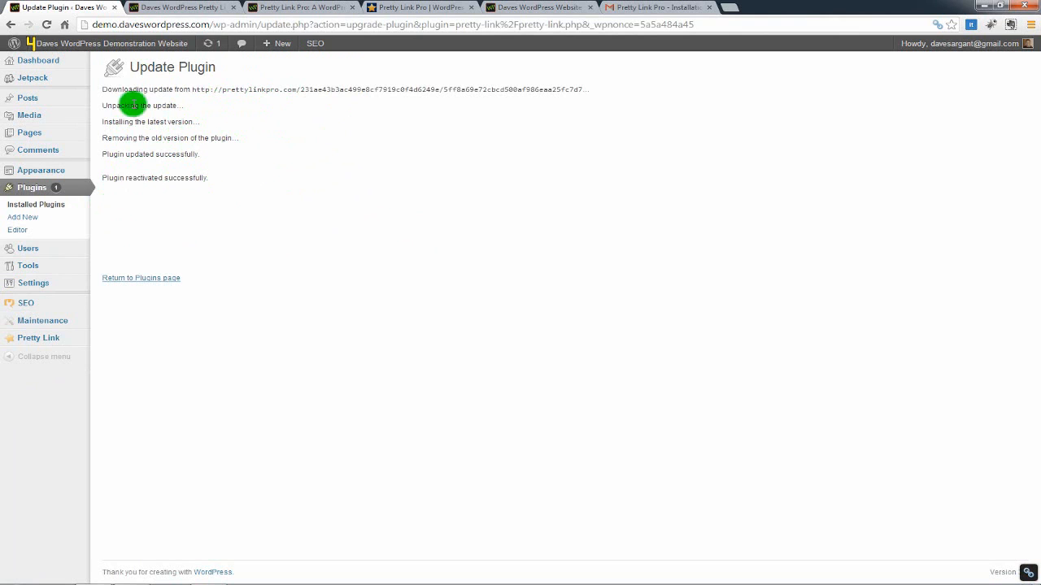
left_click(37, 343)
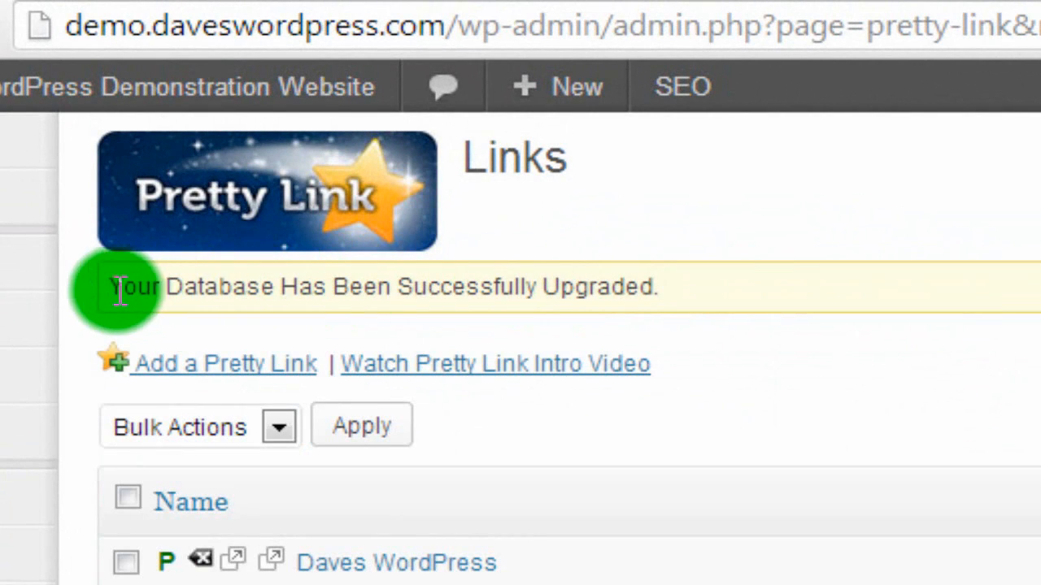
left_click_drag(112, 289, 682, 309)
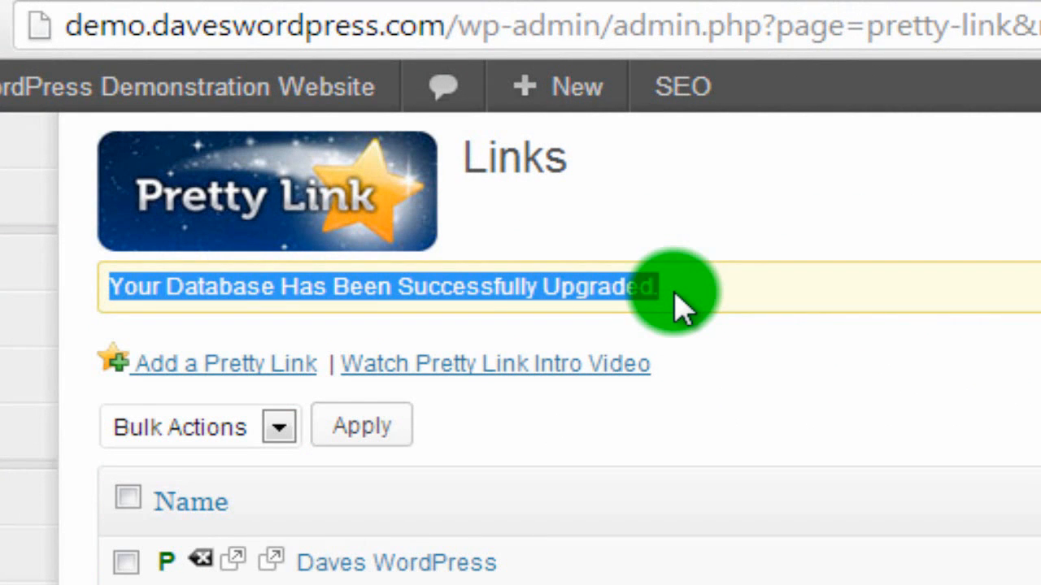
left_click(734, 384)
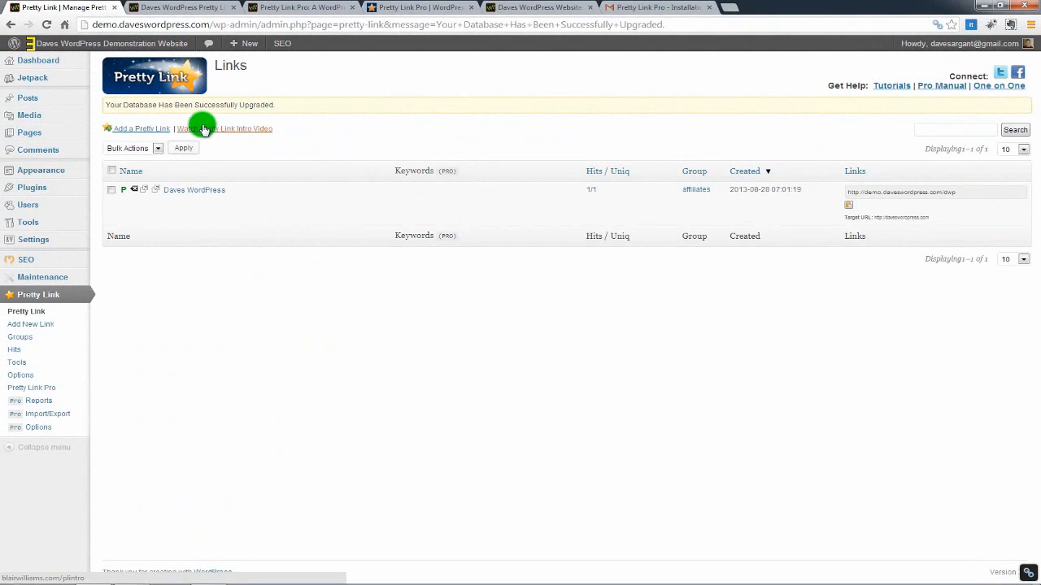
Enter Pretty Link Pro as a replacement keyword in the Daves WordPress link's advanced settings.
left_click(196, 192)
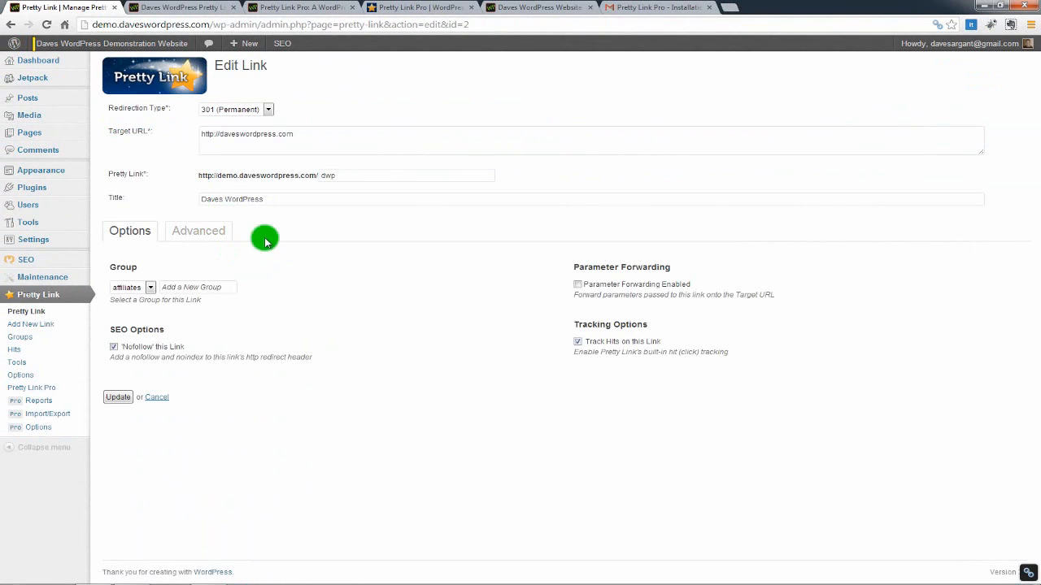
left_click(204, 236)
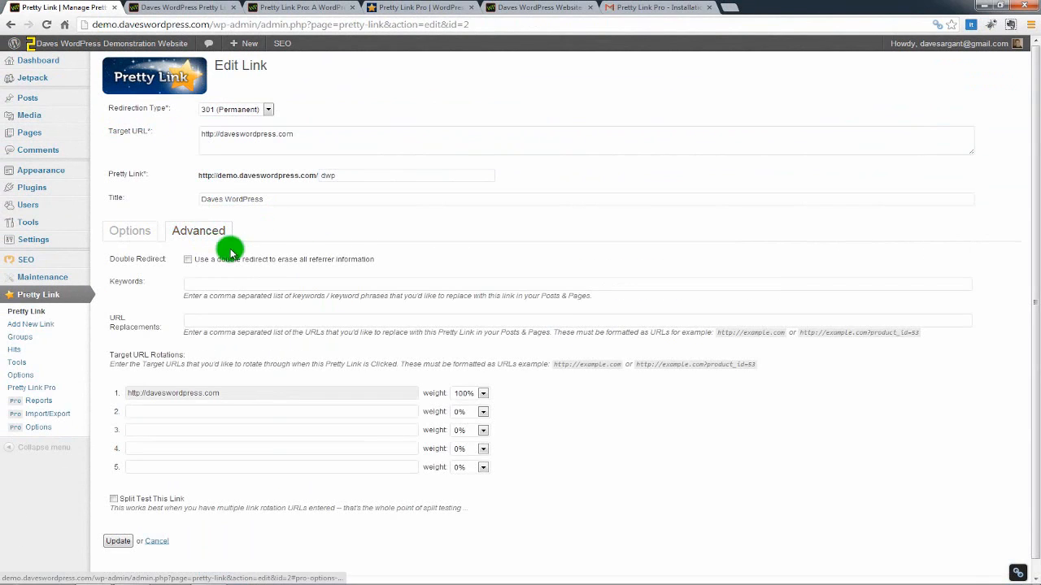
scroll(236, 249, "down", 1)
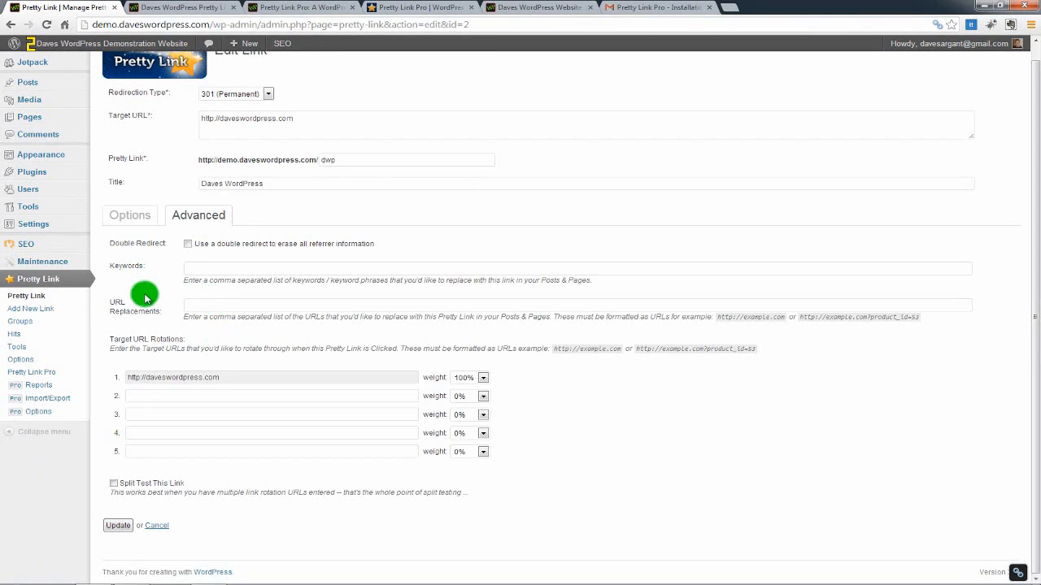
left_click(244, 330)
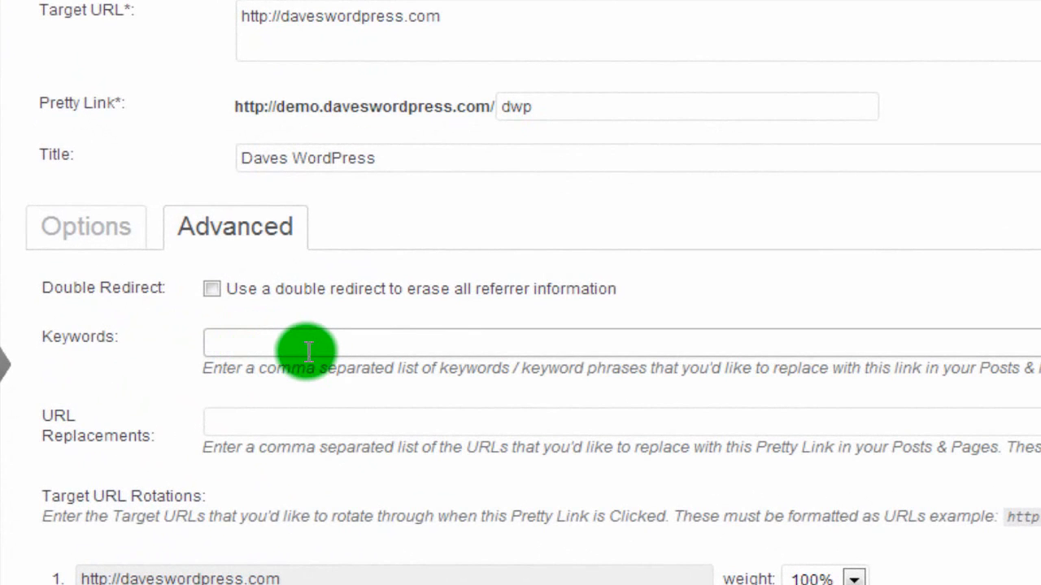
type("Pr")
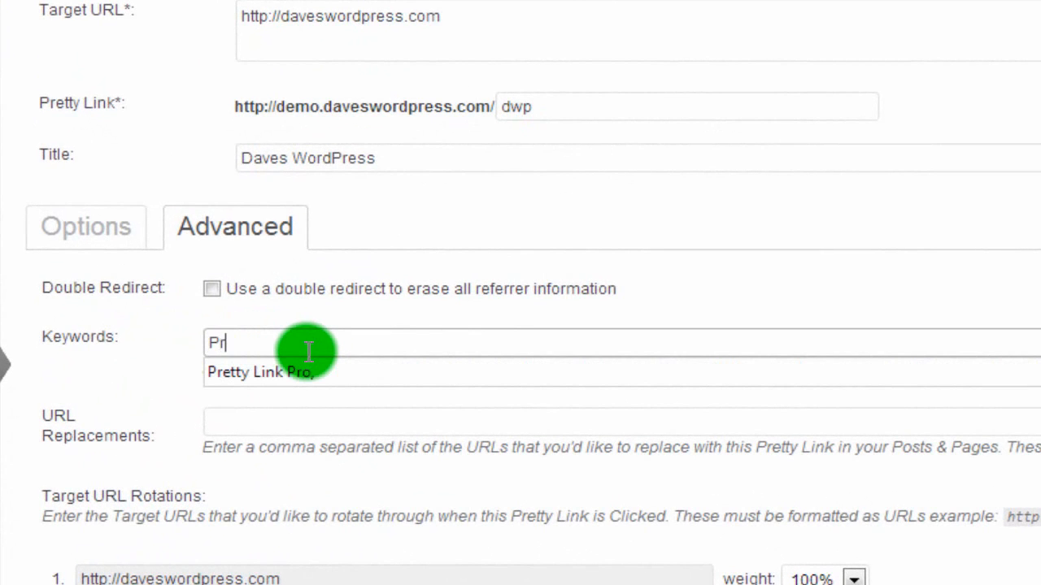
type("et")
left_click(307, 368)
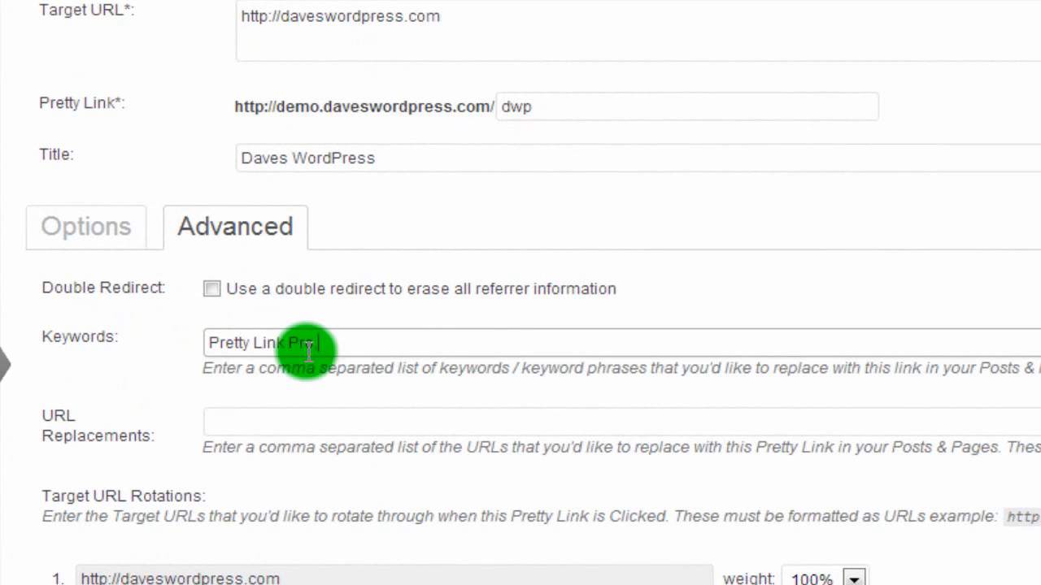
left_click(731, 297)
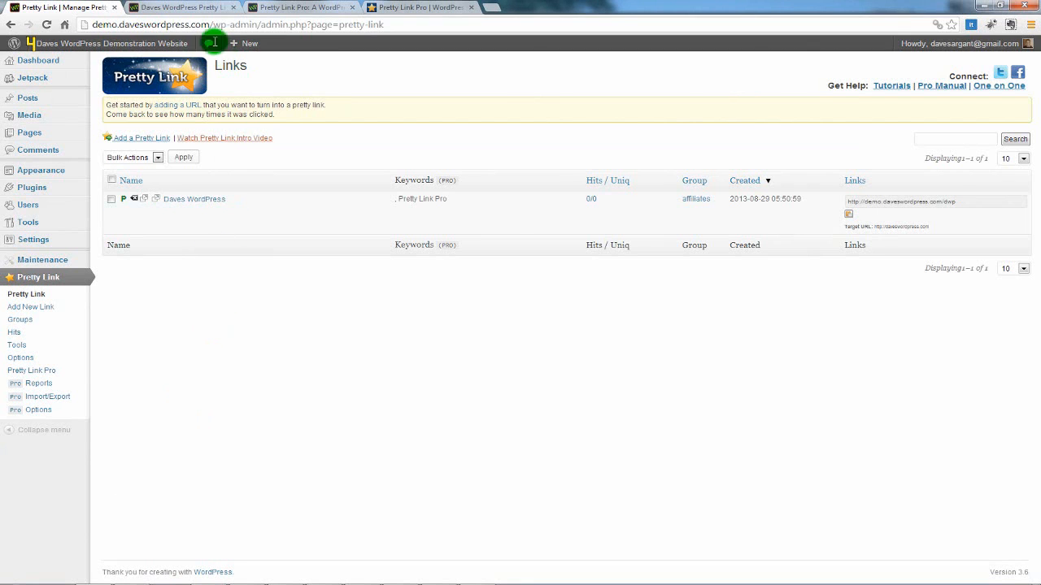
Test the keyword replacement in the demo post by opening the first Pretty Link Pro link in a new tab, then close that tab.
left_click(203, 9)
scroll(205, 195, "down", 3)
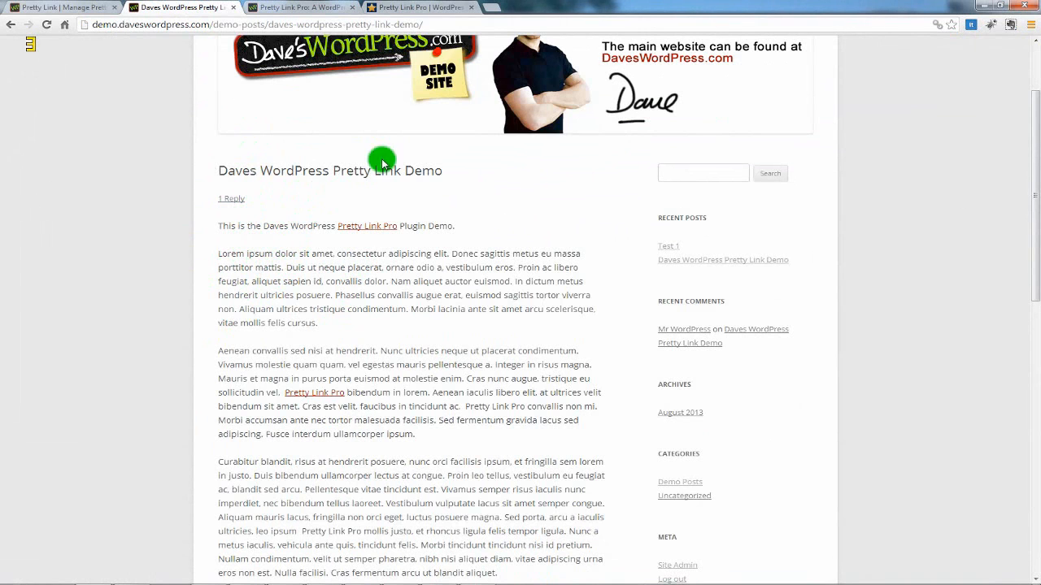
scroll(269, 207, "down", 3)
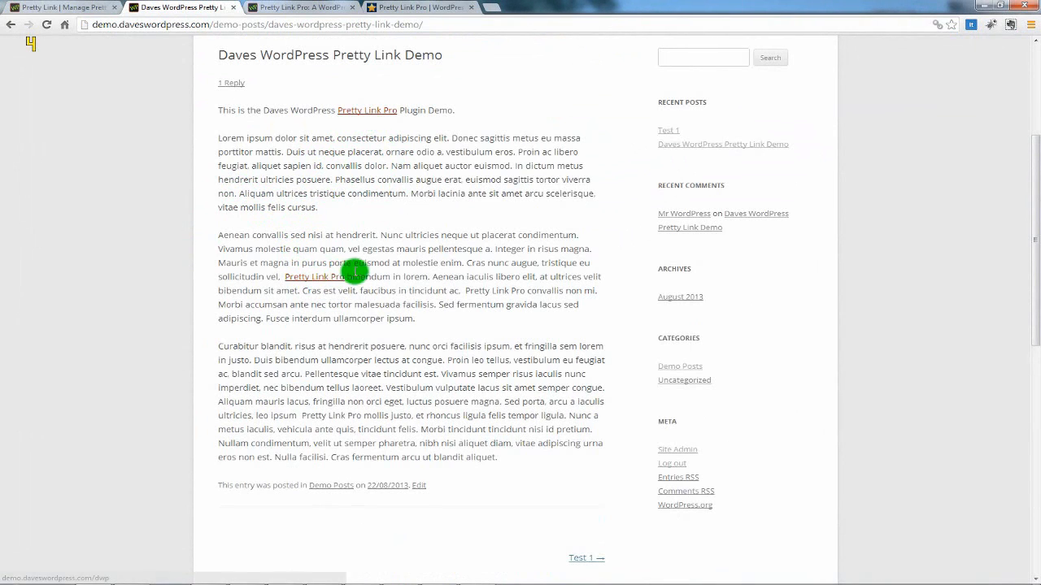
scroll(356, 271, "up", 3)
right_click(375, 227)
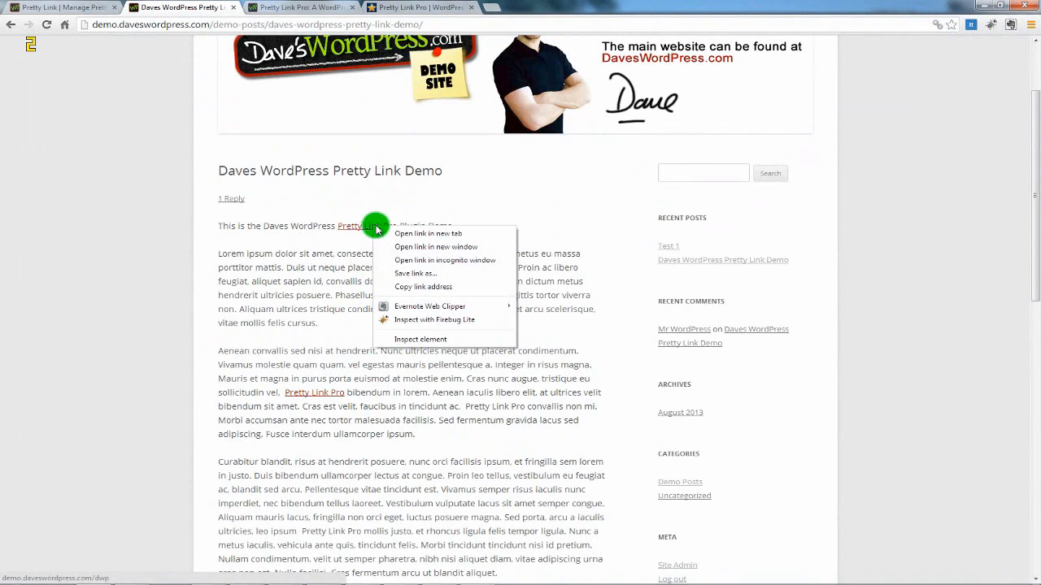
left_click(395, 233)
left_click(313, 8)
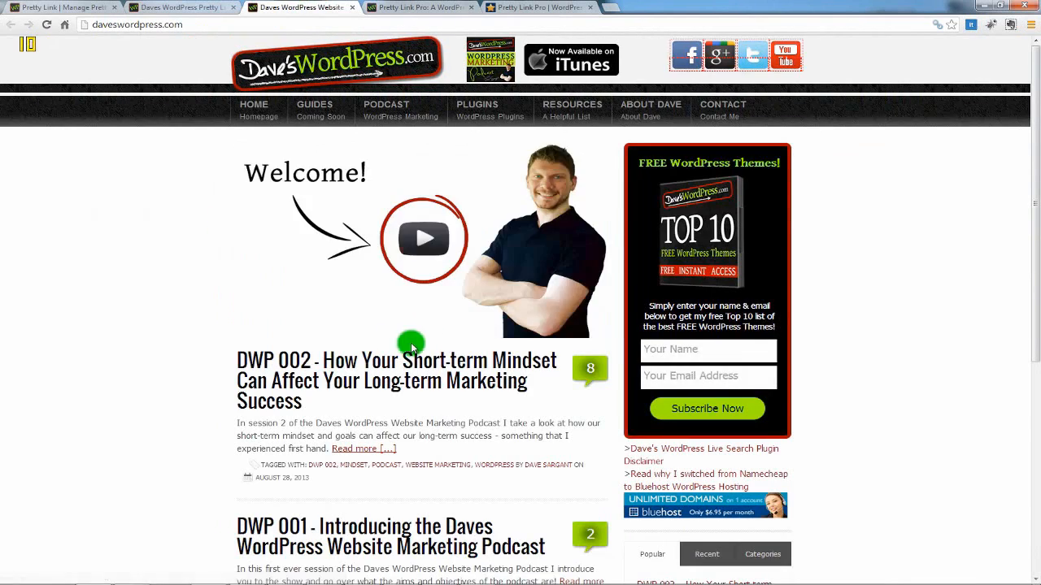
left_click(356, 8)
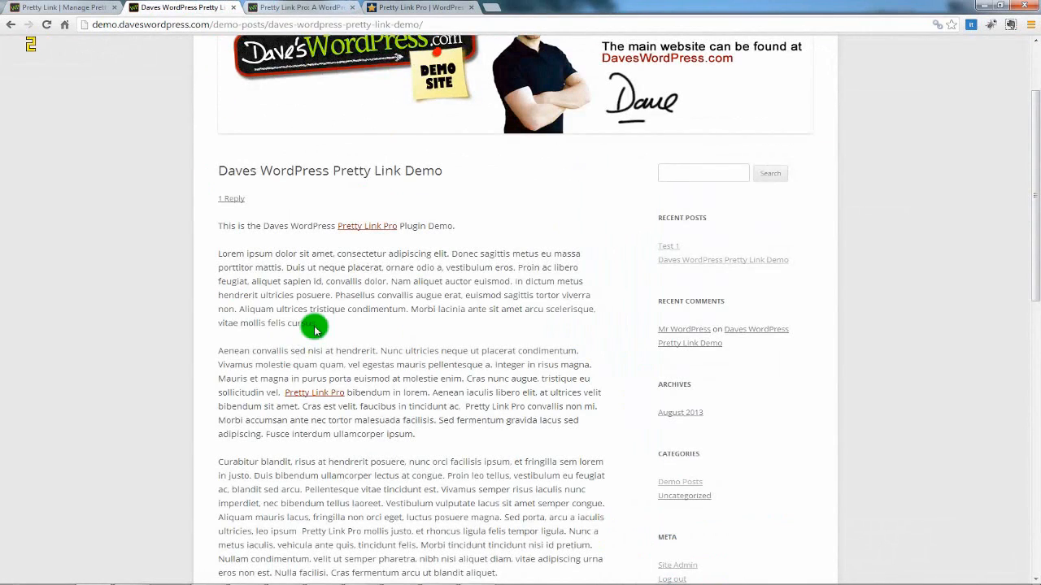
Examine which Pretty Link Pro mentions in the demo post are linked, highlighting the unlinked ones in the second and third body paragraphs.
scroll(301, 317, "down", 3)
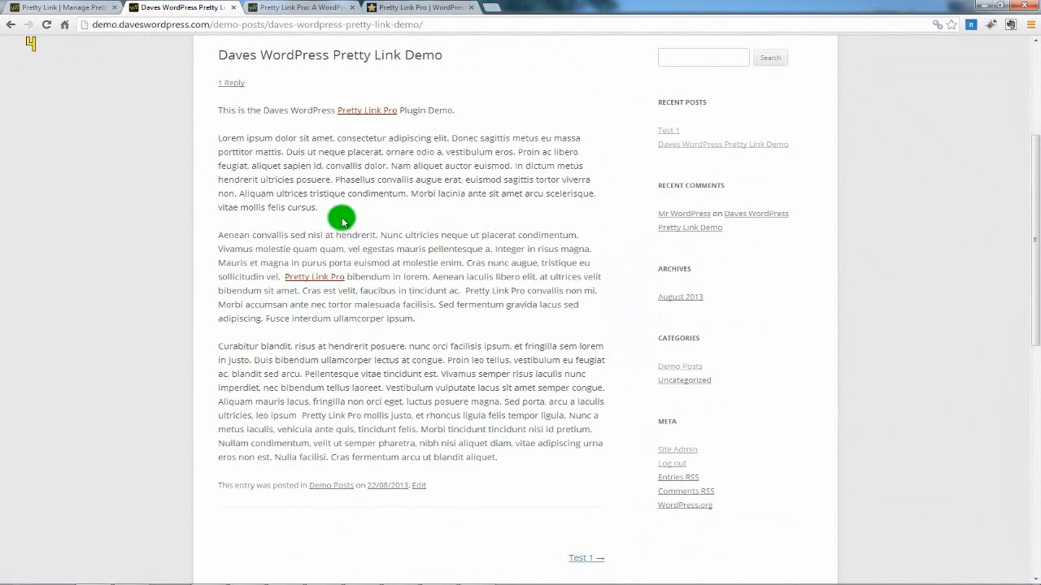
scroll(309, 279, "up", 1)
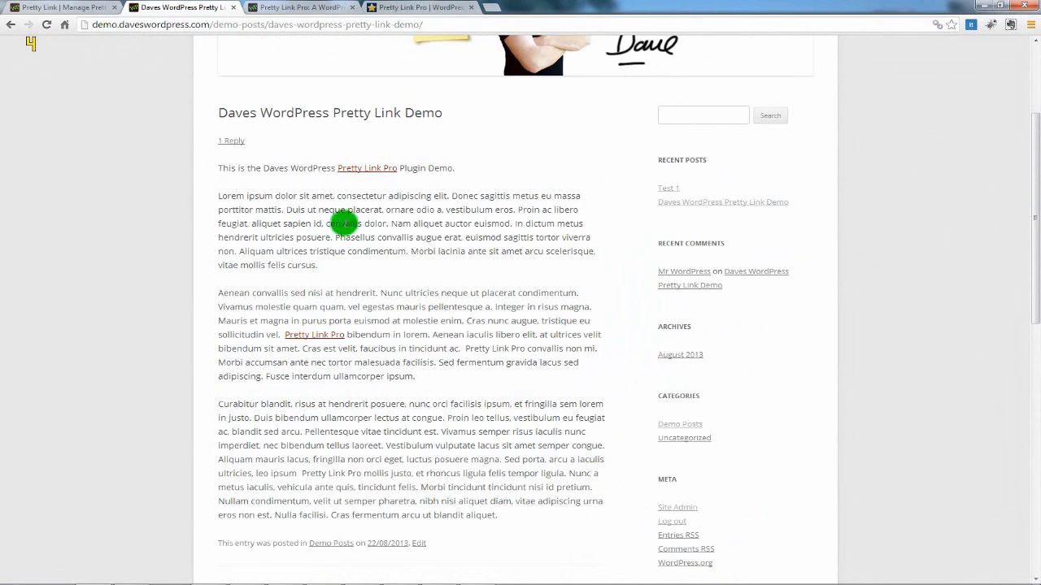
scroll(312, 265, "up", 1)
scroll(313, 264, "up", 2)
scroll(283, 223, "down", 4)
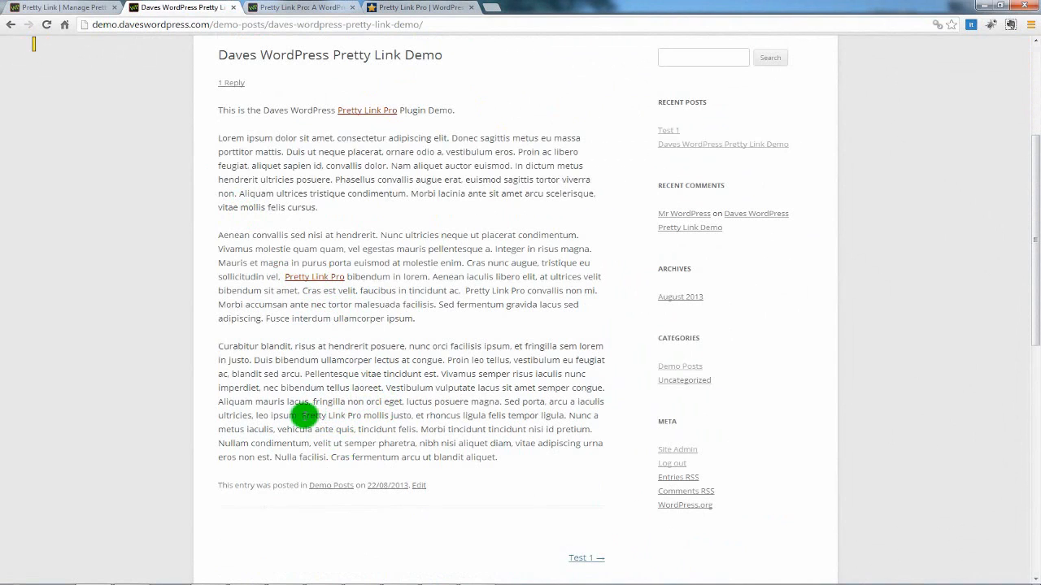
left_click_drag(302, 416, 343, 417)
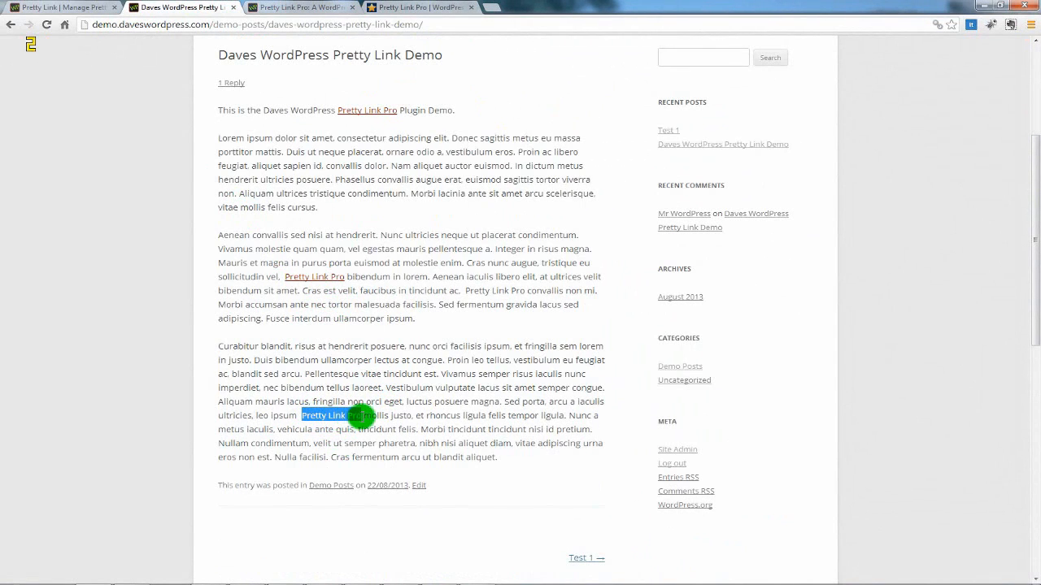
left_click(473, 295)
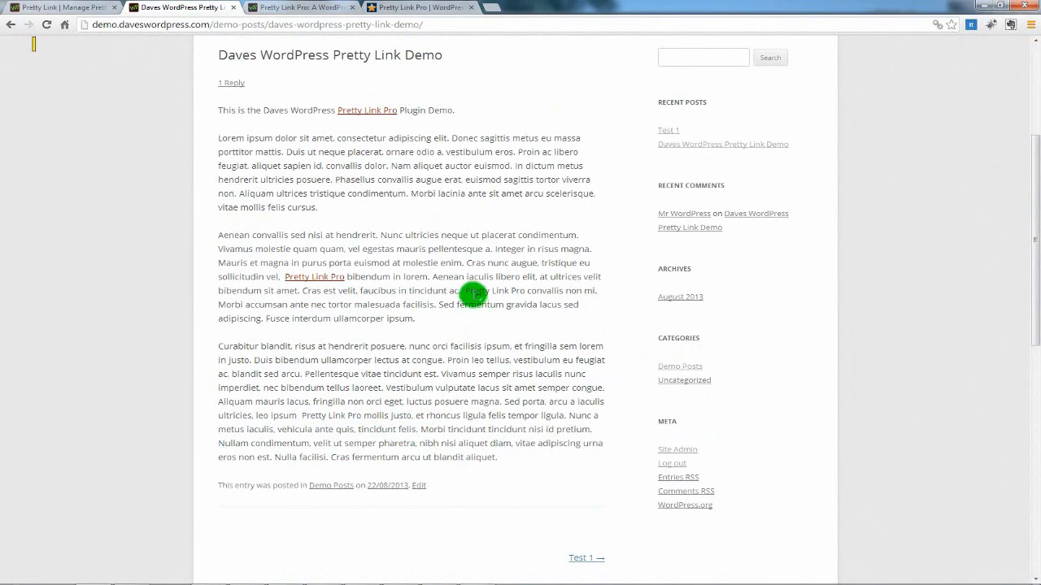
left_click_drag(464, 291, 526, 290)
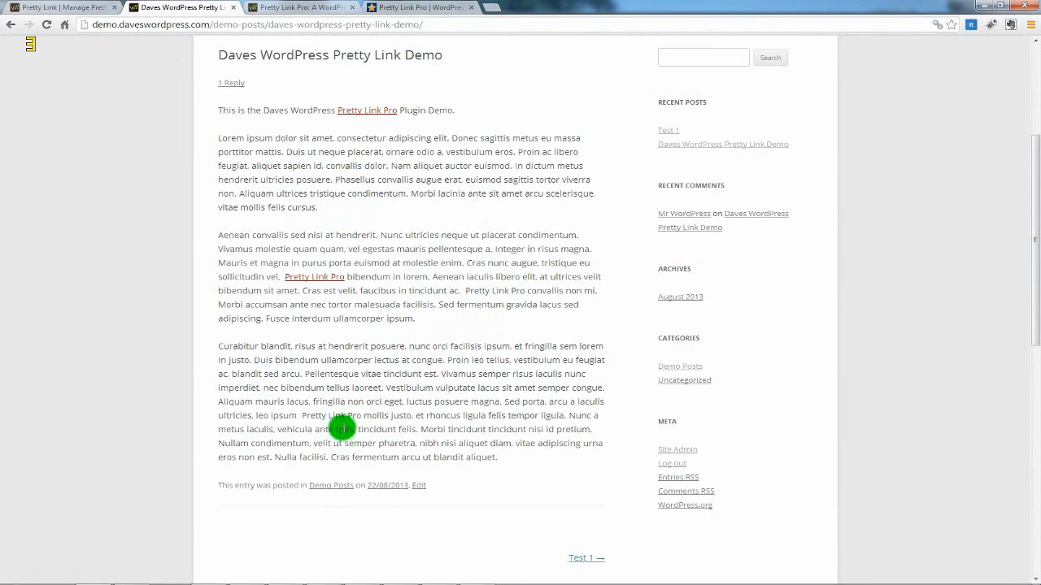
left_click_drag(301, 415, 350, 415)
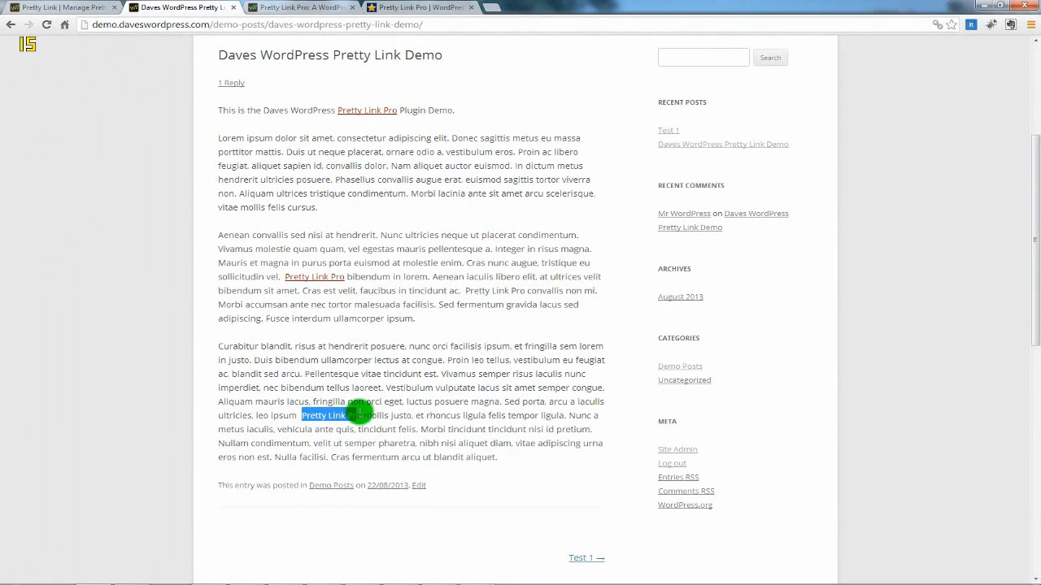
left_click(443, 404)
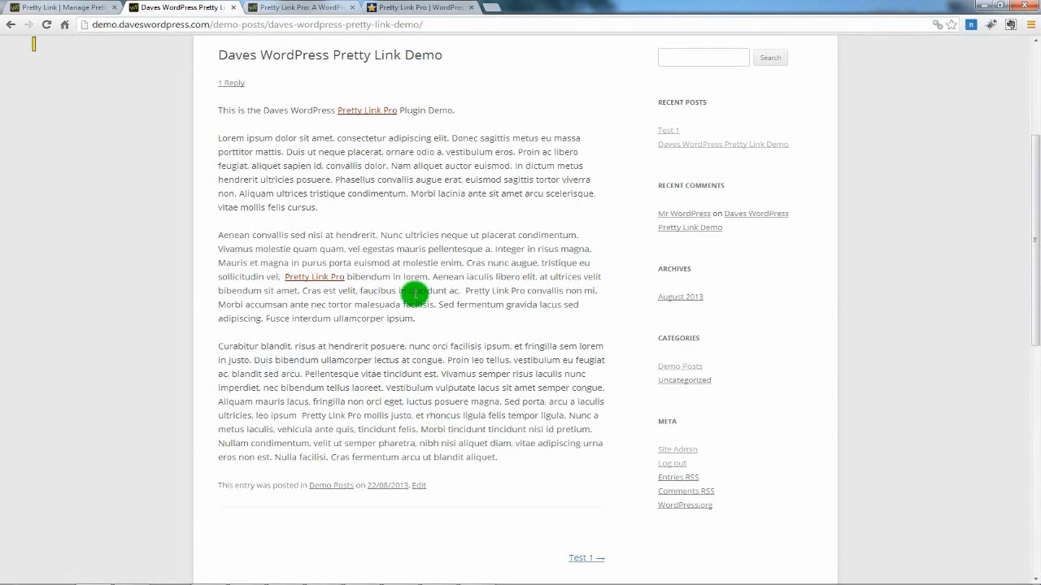
Open the Pro options, expand Keyword & URL Replacement Options and highlight the Maximum Replacements per Keyword per Page label.
left_click(75, 6)
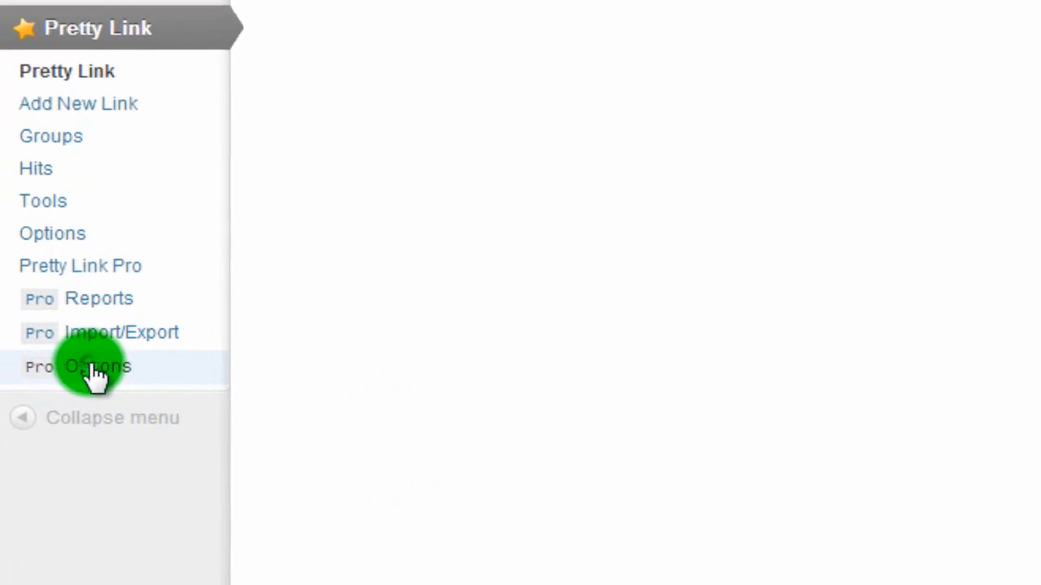
left_click(133, 334)
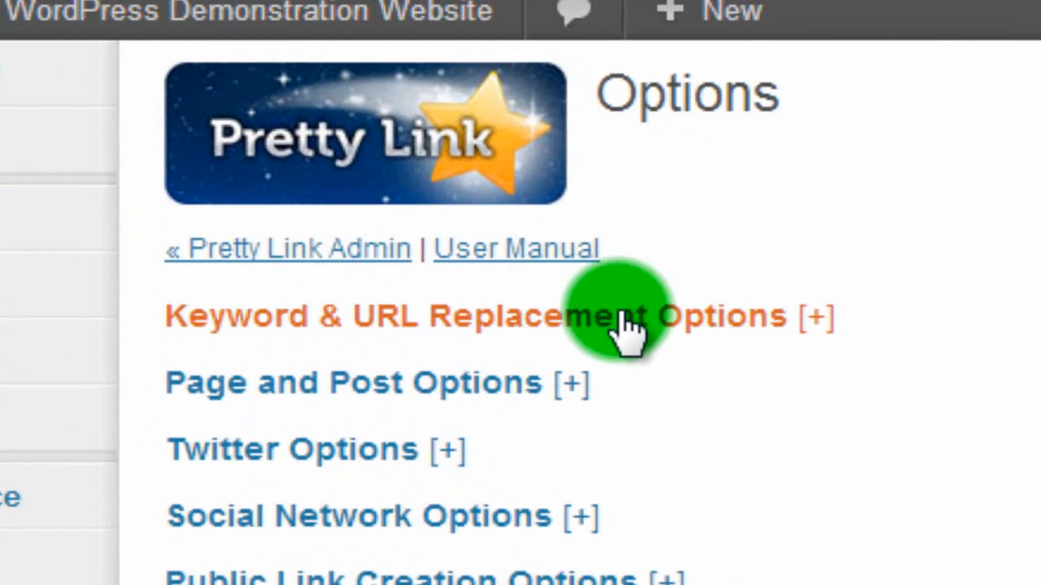
left_click(801, 322)
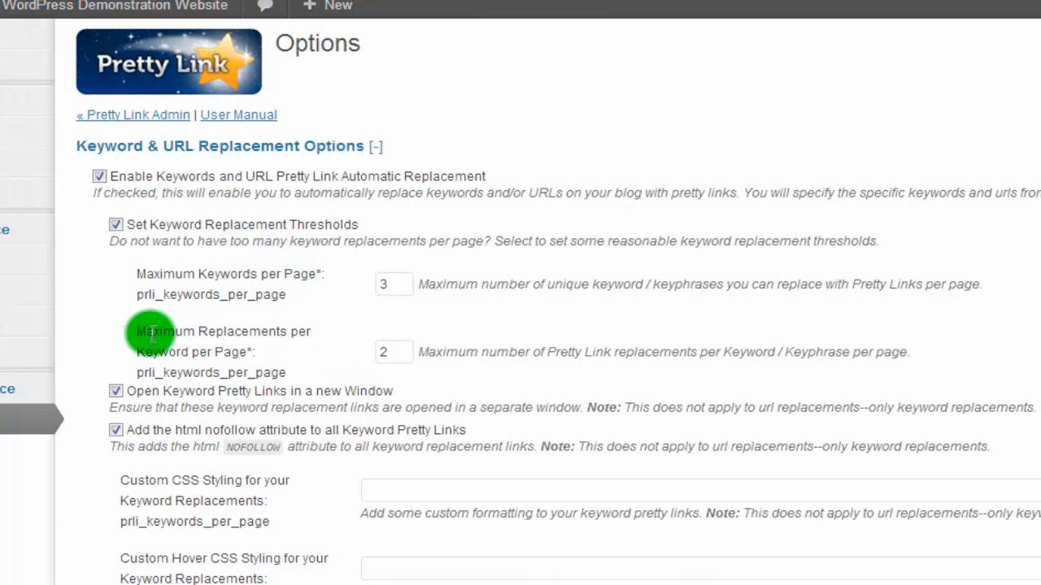
left_click_drag(135, 331, 314, 348)
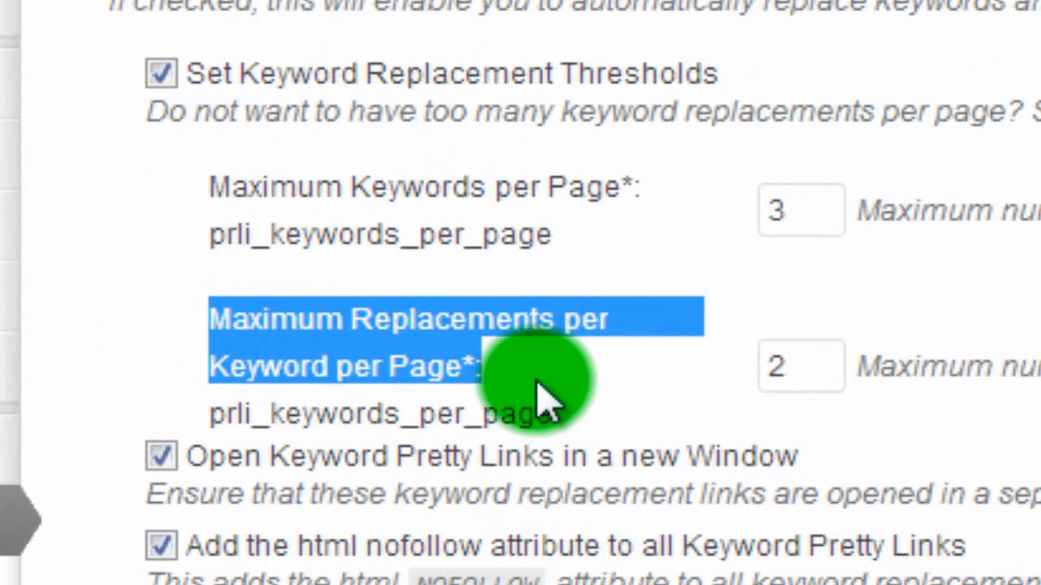
left_click(280, 361)
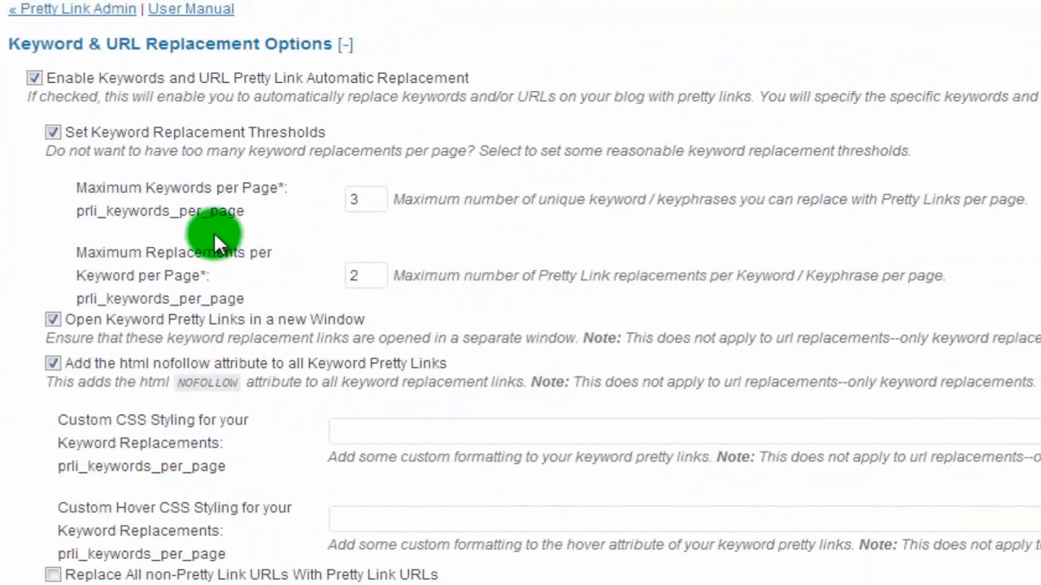
Set Maximum Replacements per Keyword per Page to 4 and save the Pro options.
left_click(376, 275)
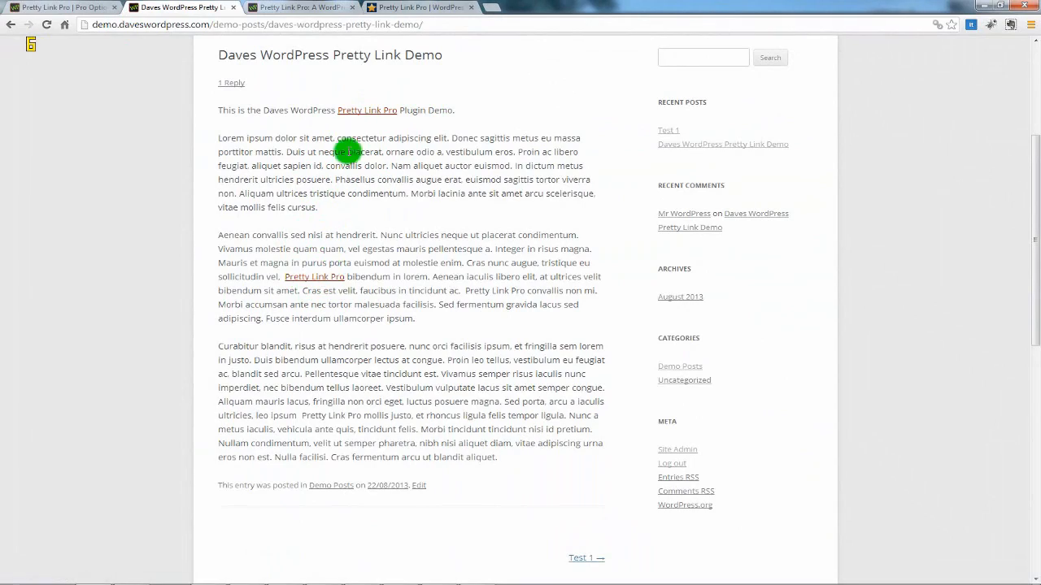
left_click(74, 7)
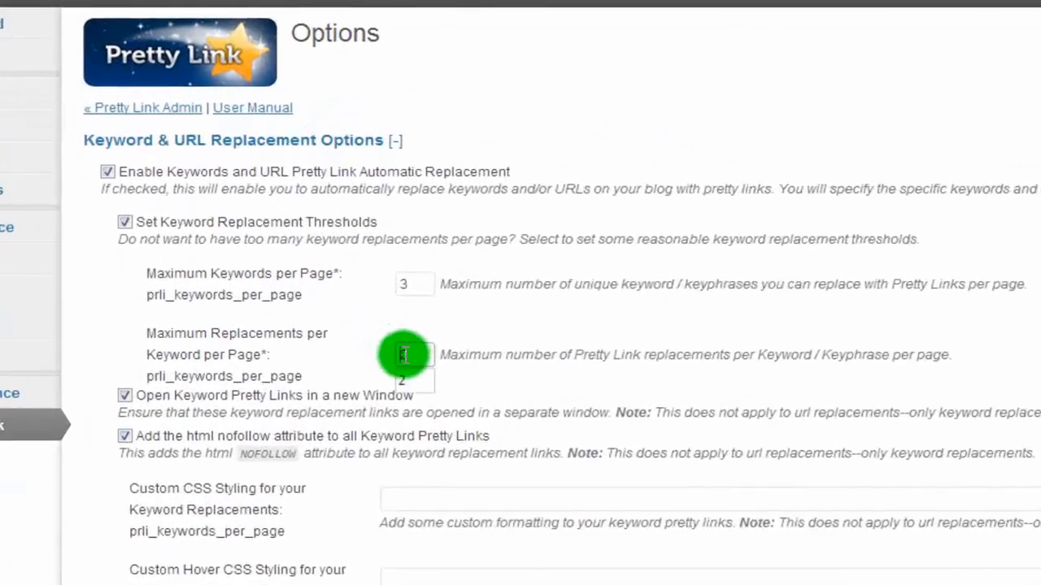
left_click_drag(408, 355, 376, 355)
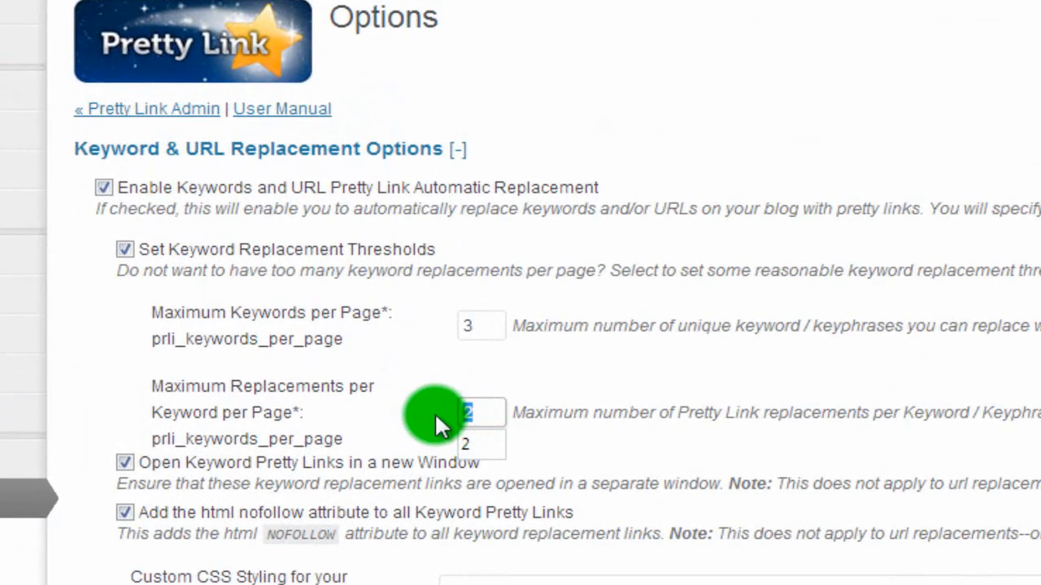
type("4")
left_click(531, 376)
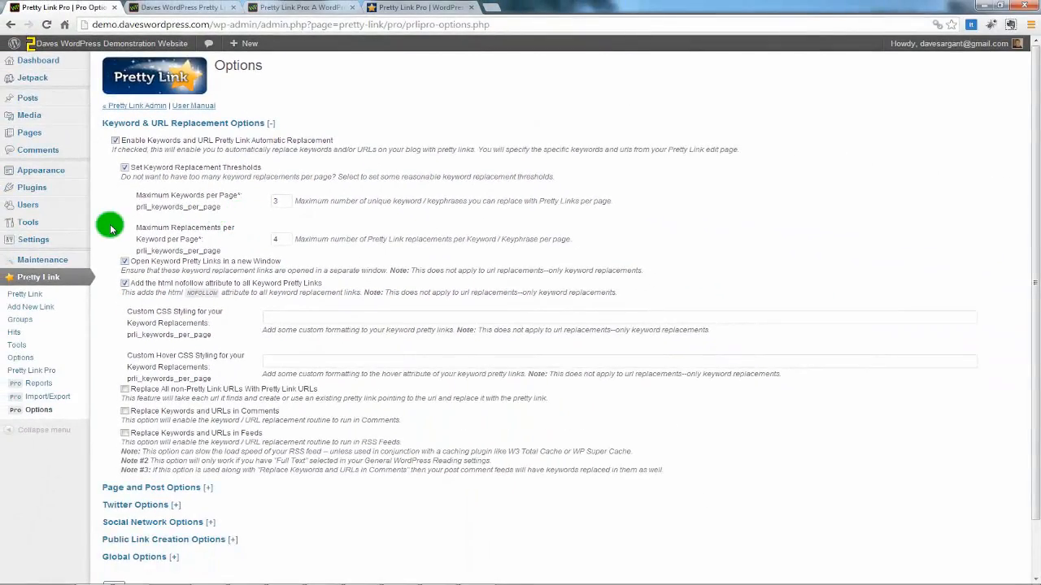
scroll(91, 380, "down", 2)
left_click(120, 533)
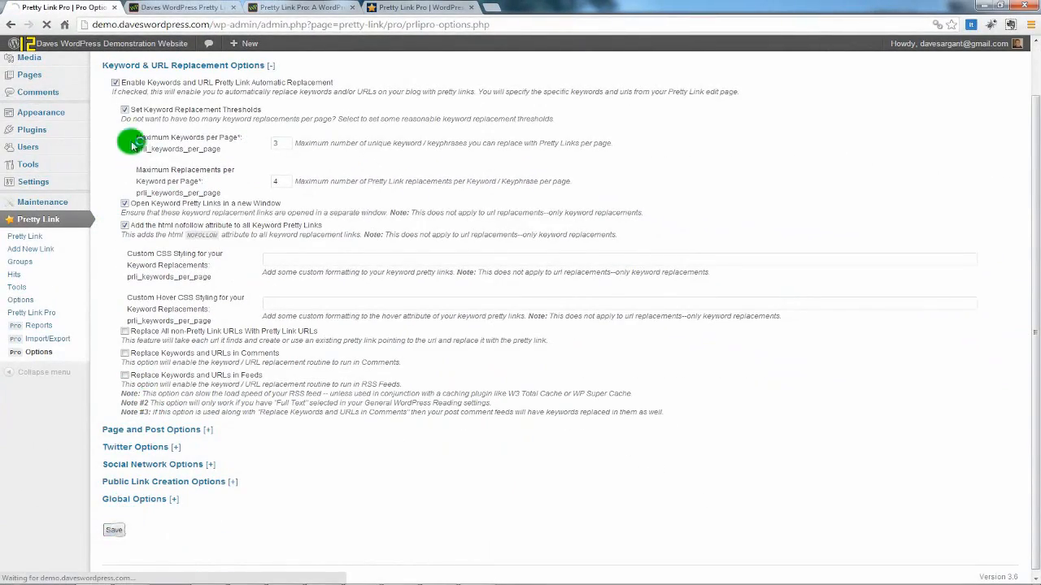
Reload the demo post and copy the words Lorem ipsum from the start of the first body paragraph.
left_click(179, 8)
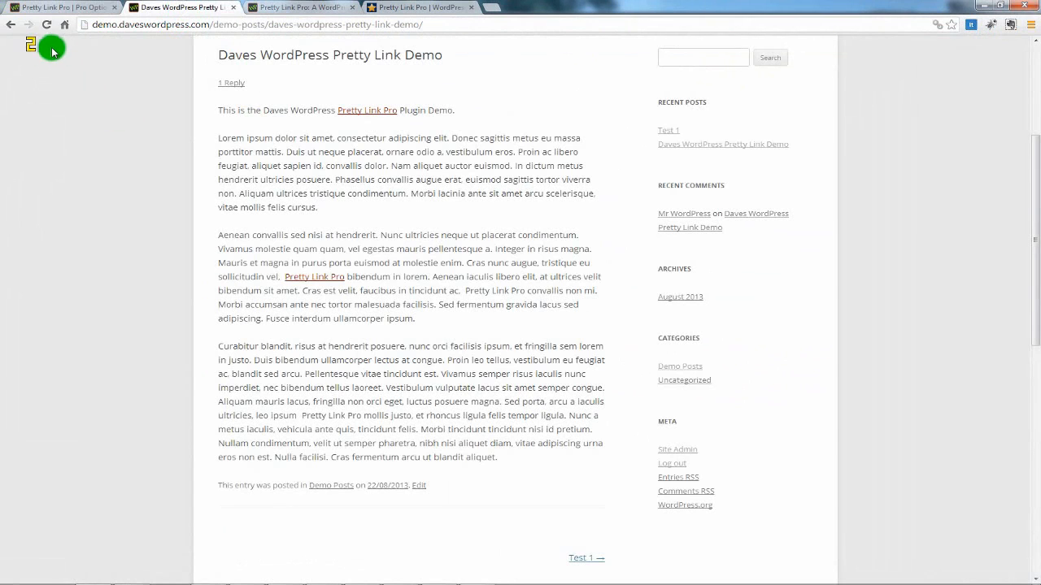
left_click(48, 27)
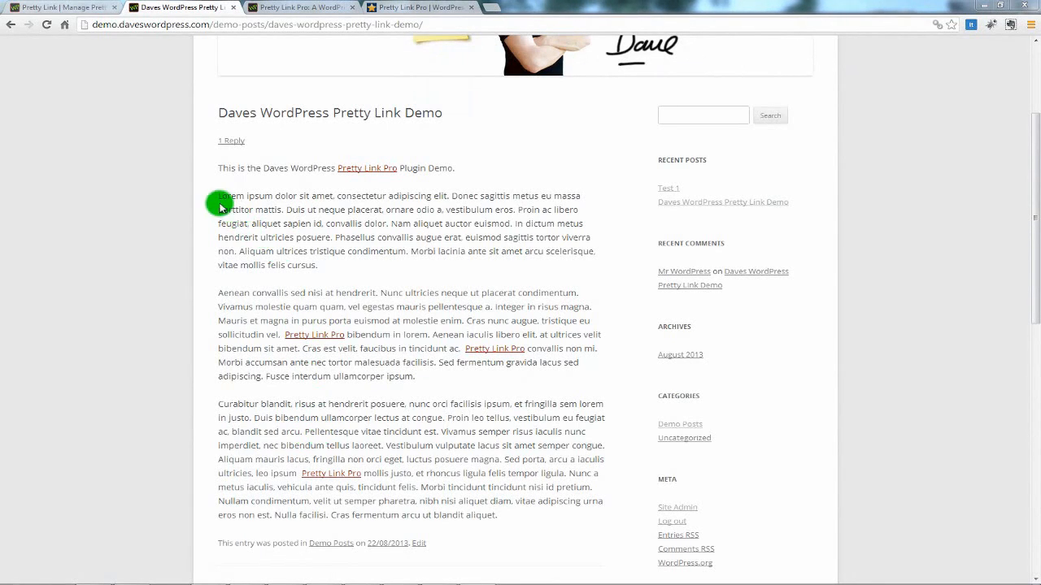
left_click_drag(218, 196, 269, 195)
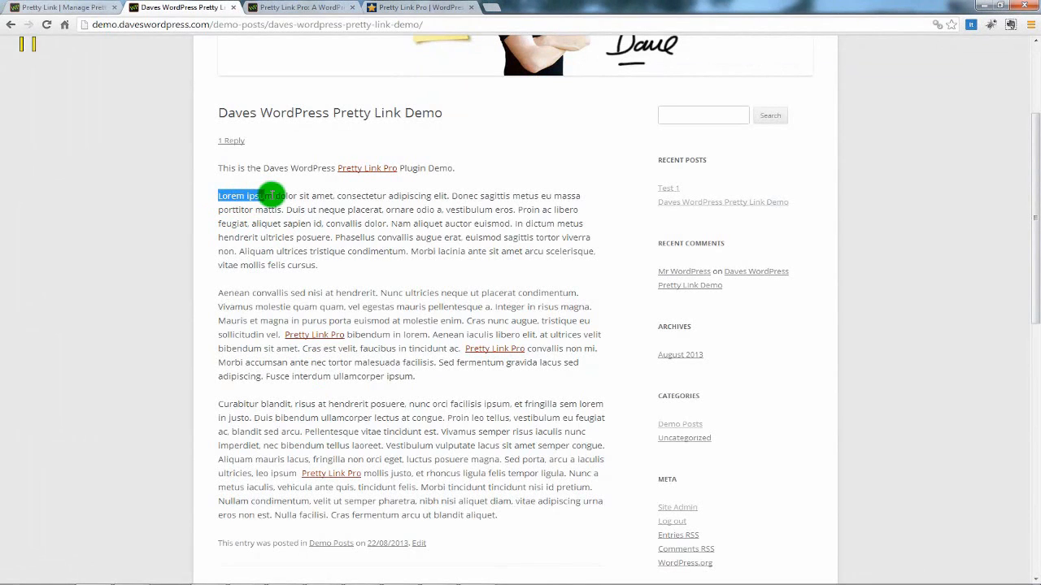
right_click(270, 196)
left_click(293, 209)
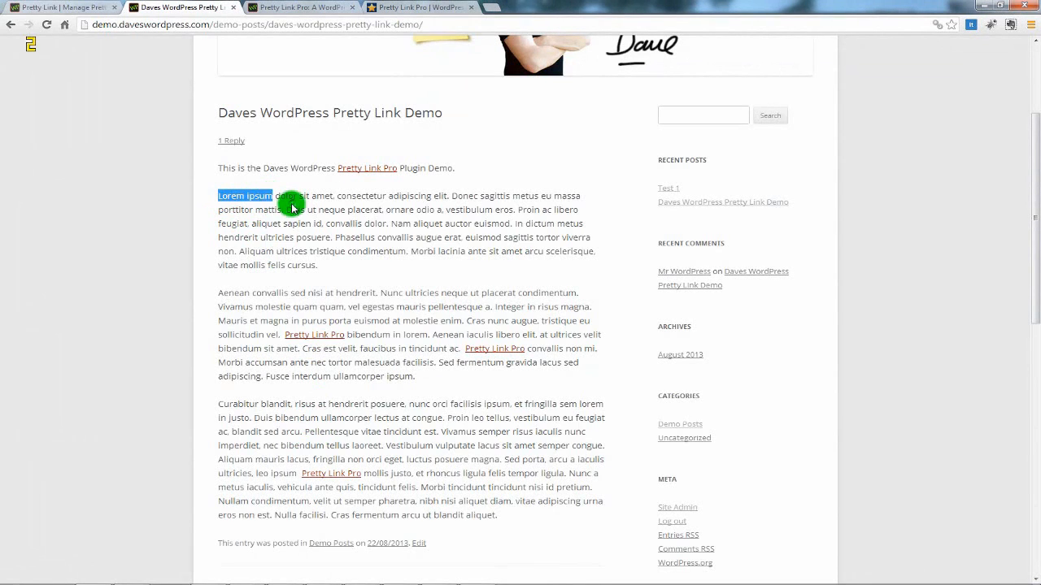
left_click(70, 10)
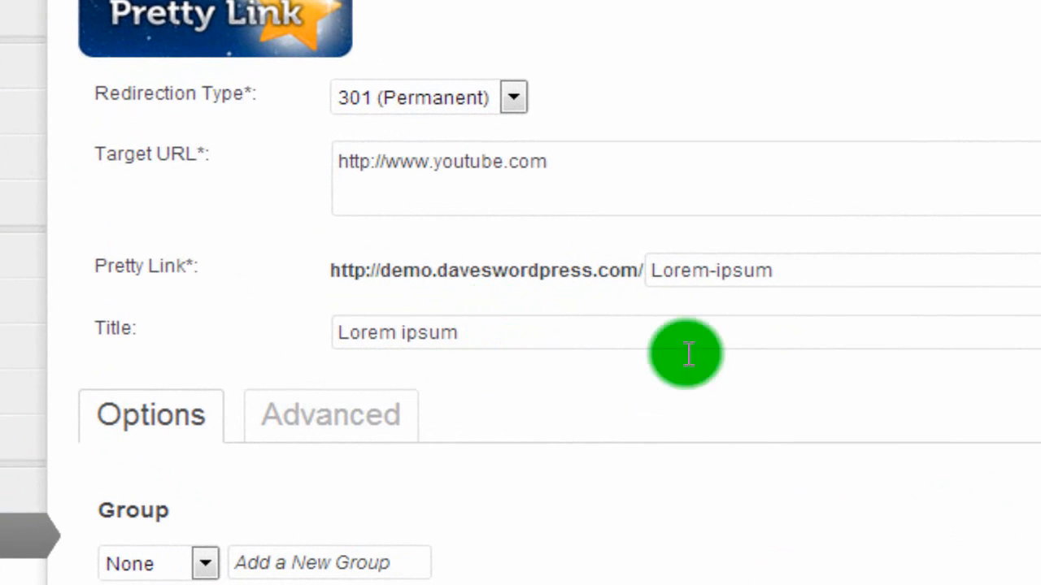
left_click(345, 415)
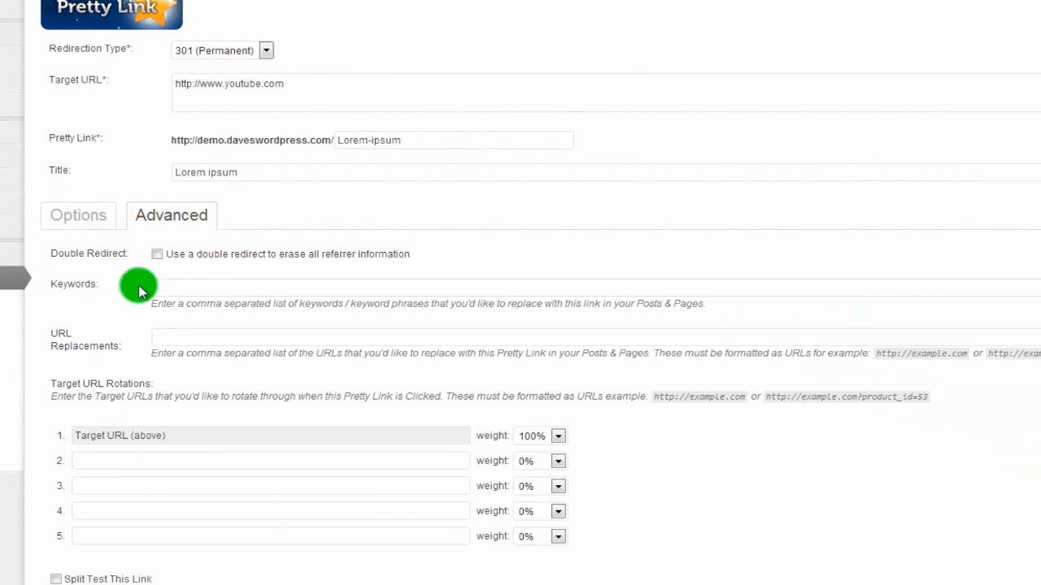
left_click(175, 289)
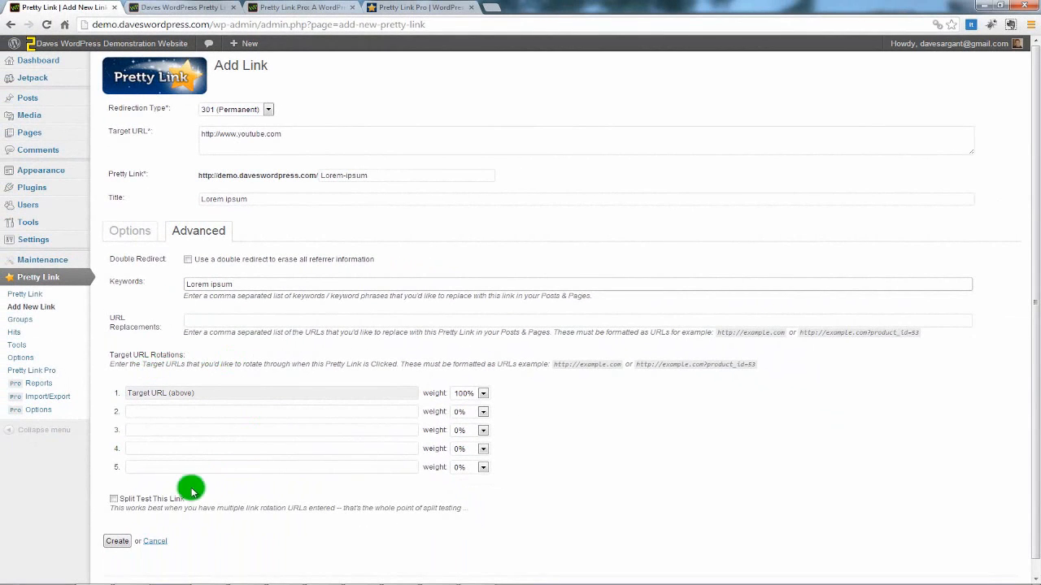
left_click(118, 541)
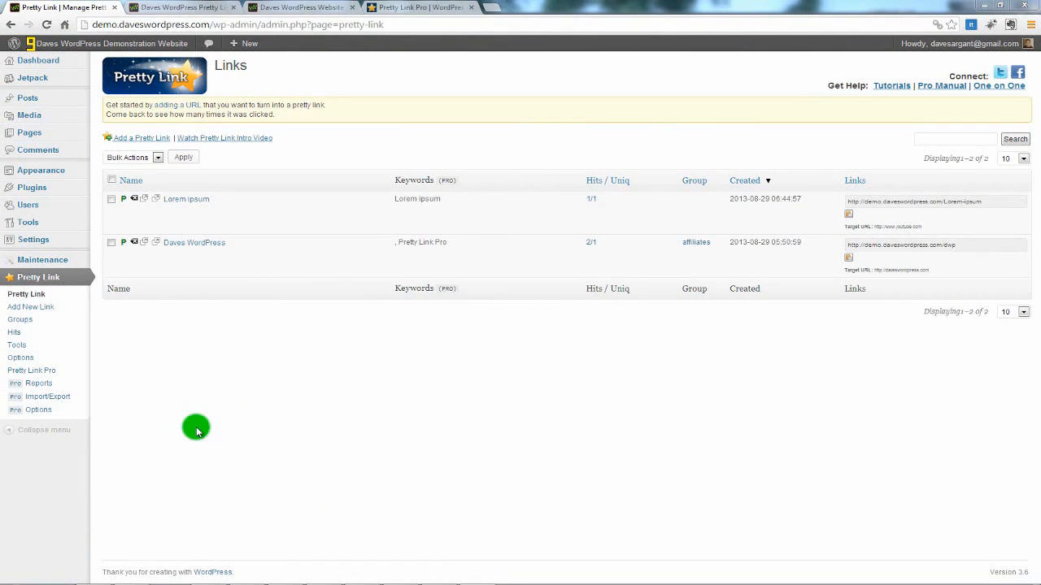
Check in the demo post whether Lorem ipsum is linked, highlighting it in the first body paragraph.
left_click(172, 9)
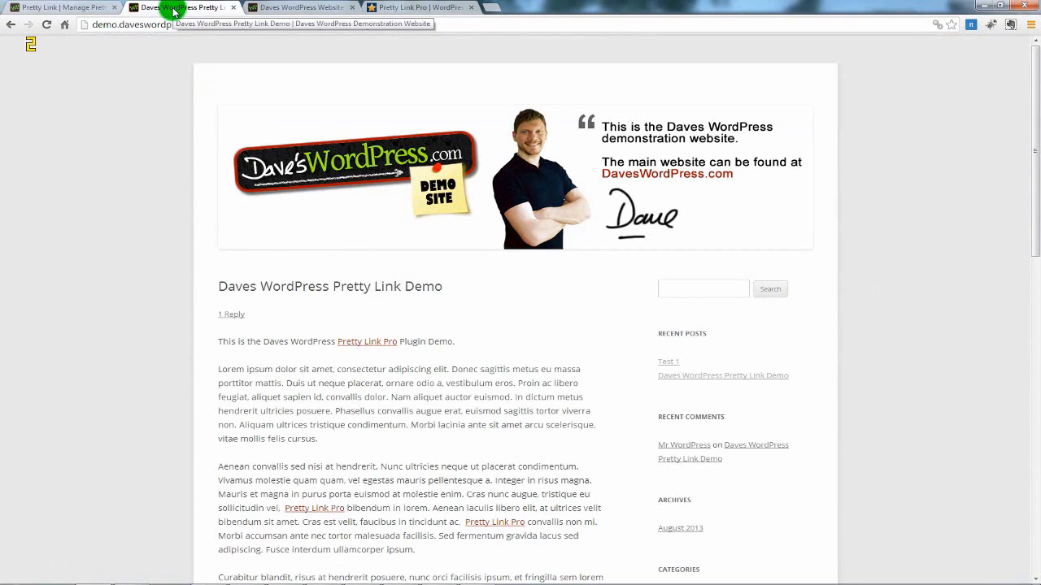
scroll(246, 291, "down", 1)
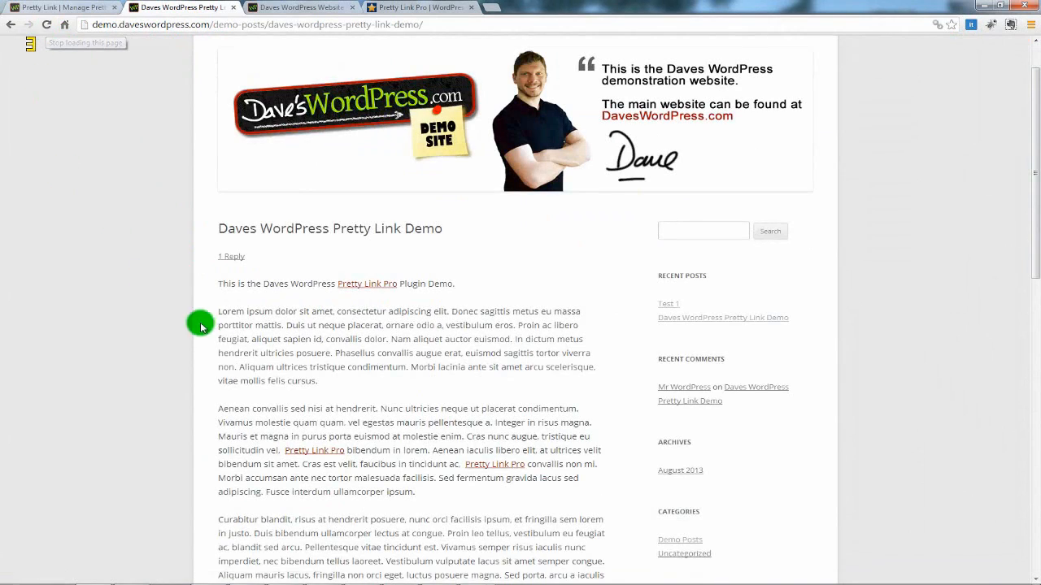
left_click_drag(202, 327, 274, 311)
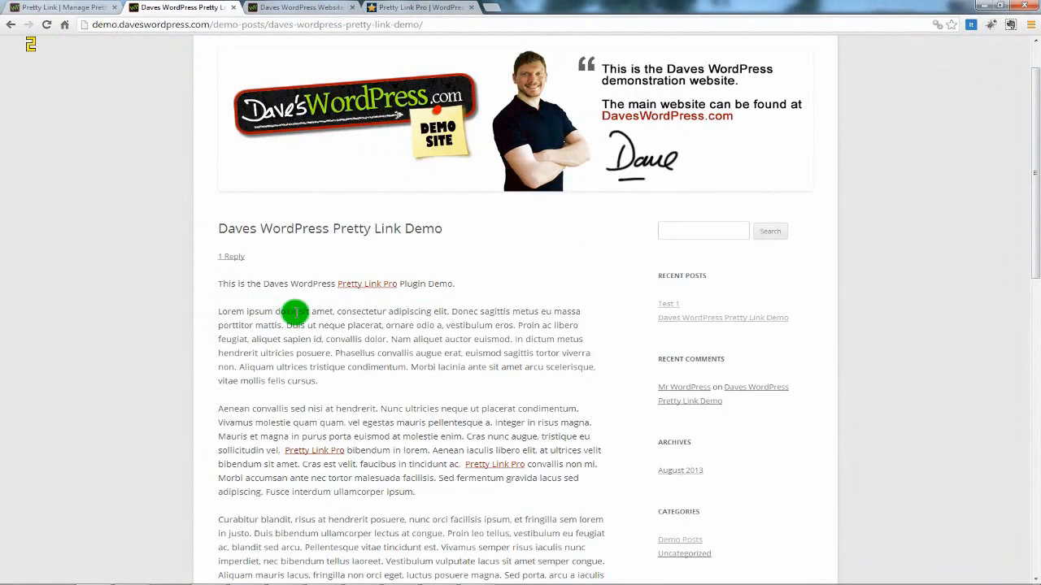
scroll(294, 312, "down", 1)
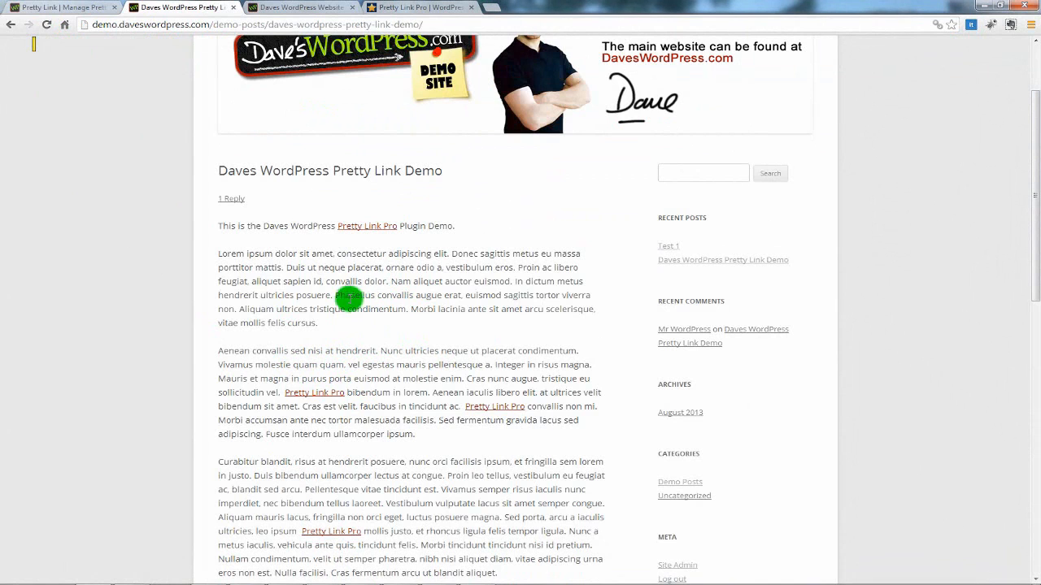
Open the Pro options, expand Keyword & URL Replacement Options and highlight the Maximum Keywords per Page label.
left_click(74, 8)
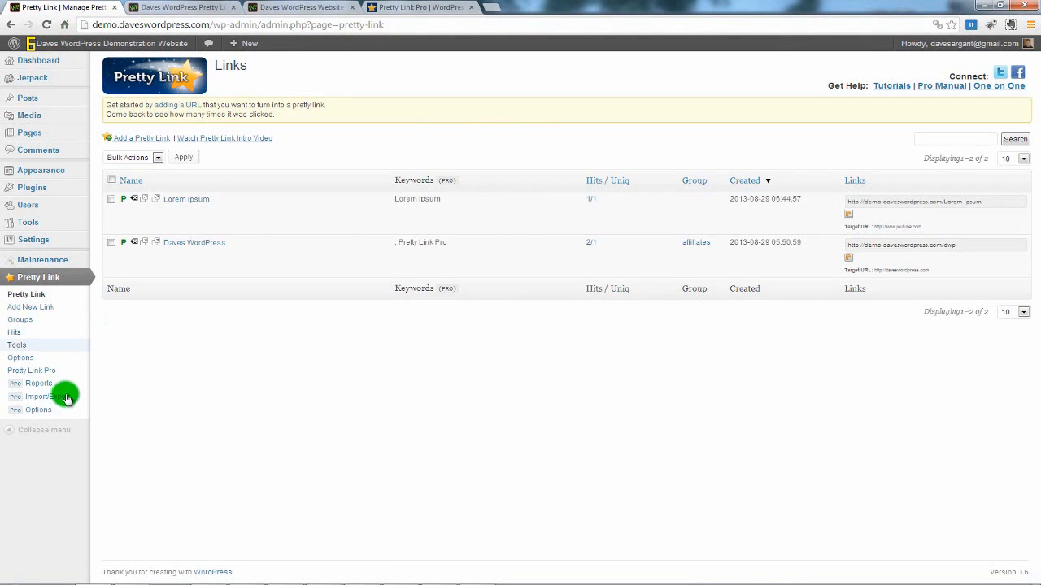
left_click(45, 410)
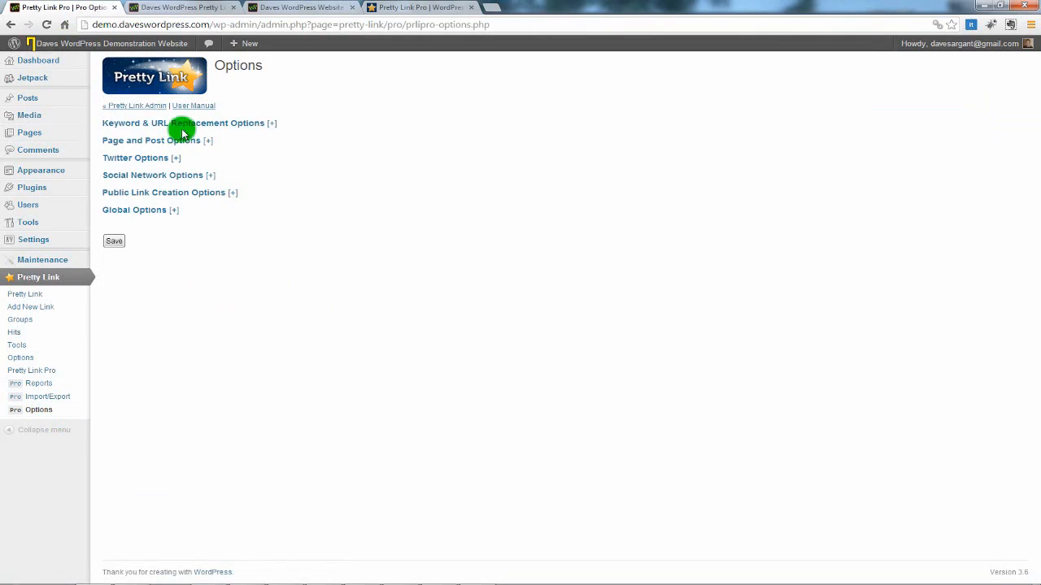
left_click(270, 124)
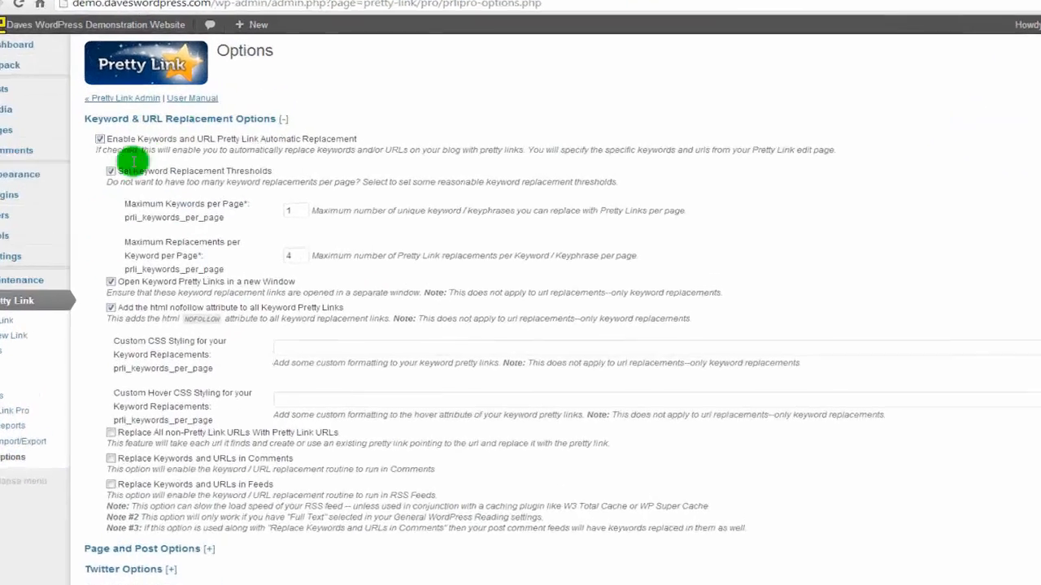
left_click_drag(78, 239, 280, 239)
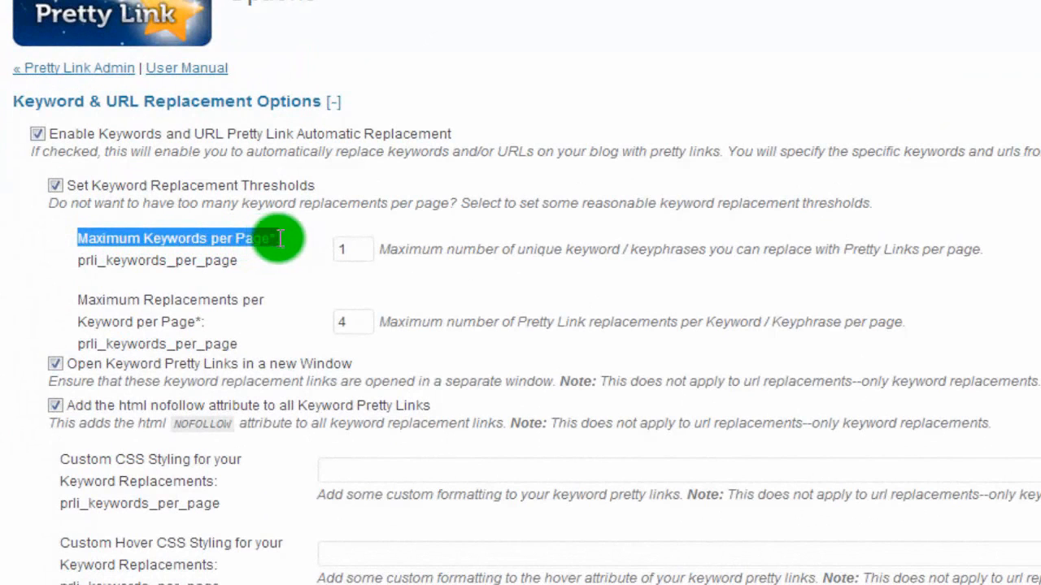
left_click(459, 256)
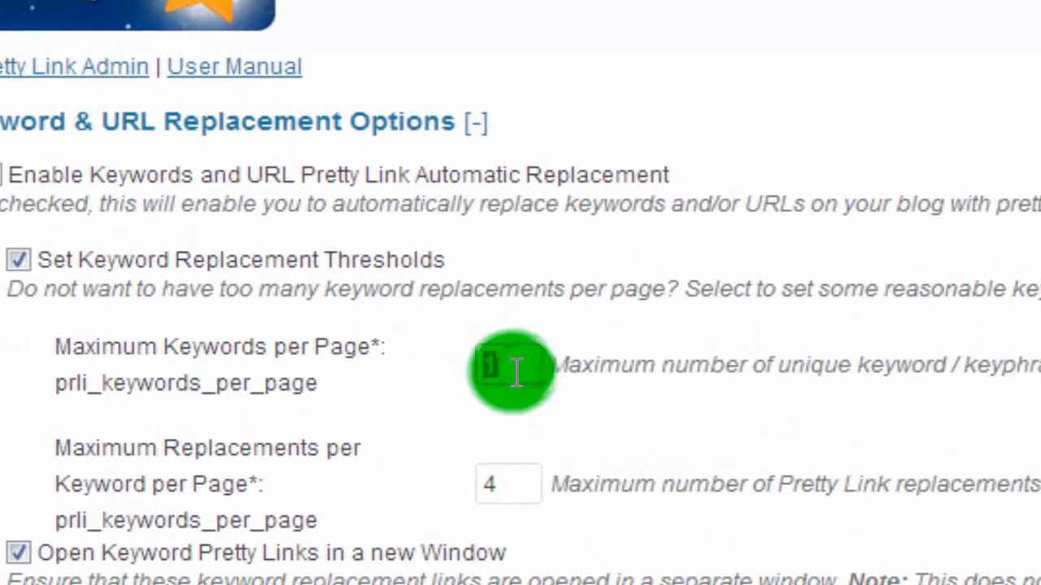
Set Maximum Keywords per Page to 2 and save the Pro options.
double_click(357, 251)
left_click(451, 364)
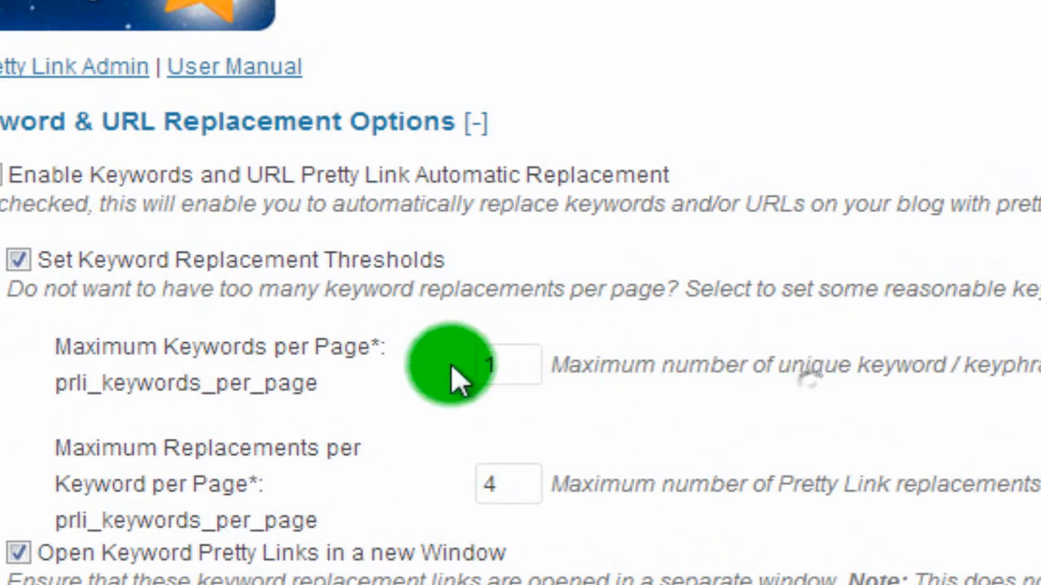
left_click_drag(512, 361, 419, 360)
type("2")
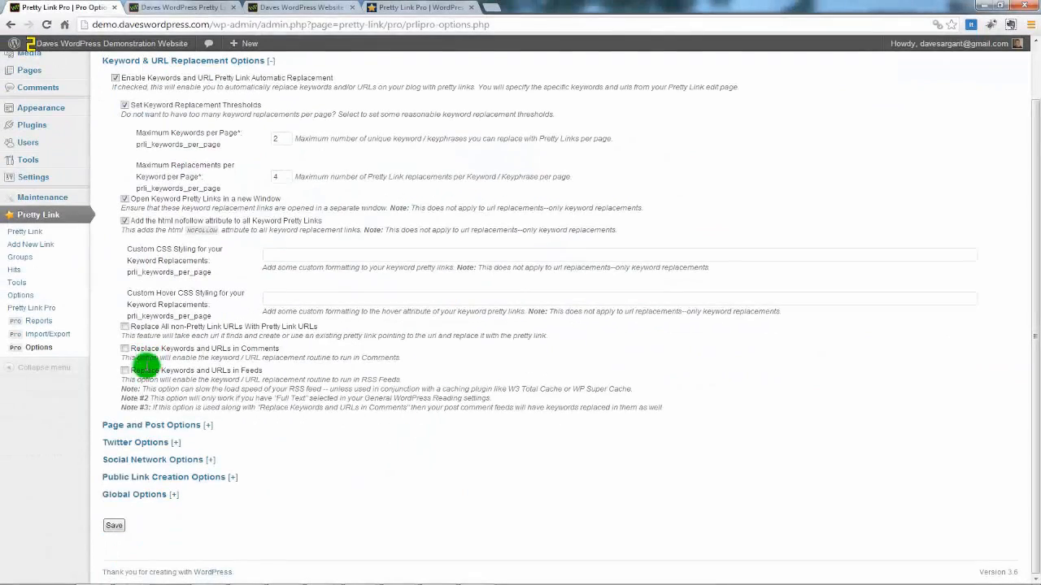
left_click(114, 525)
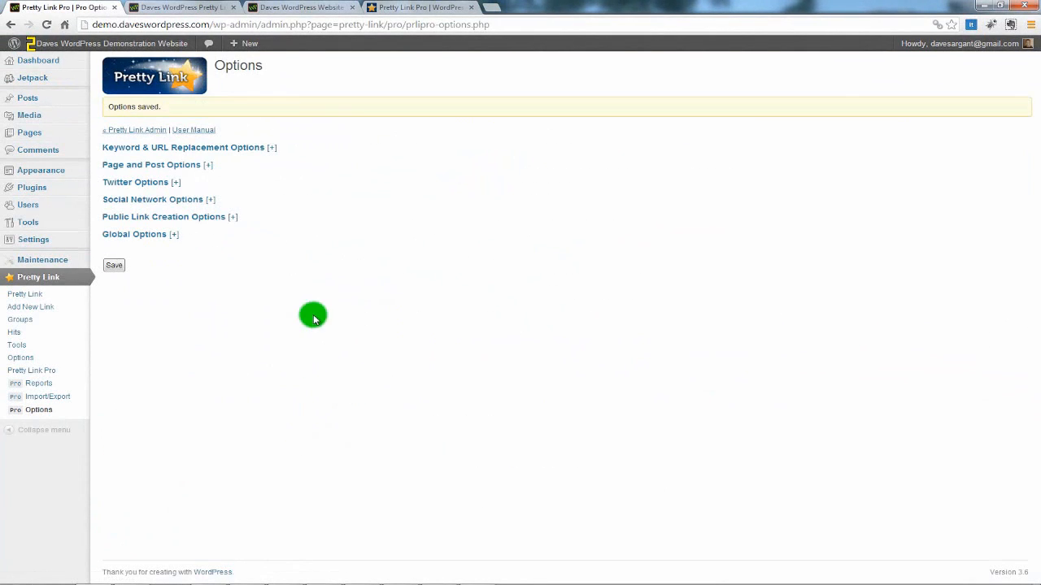
Reload the demo post and test its Lorem ipsum link in a new tab, then close that tab and review the linked keywords.
left_click(178, 7)
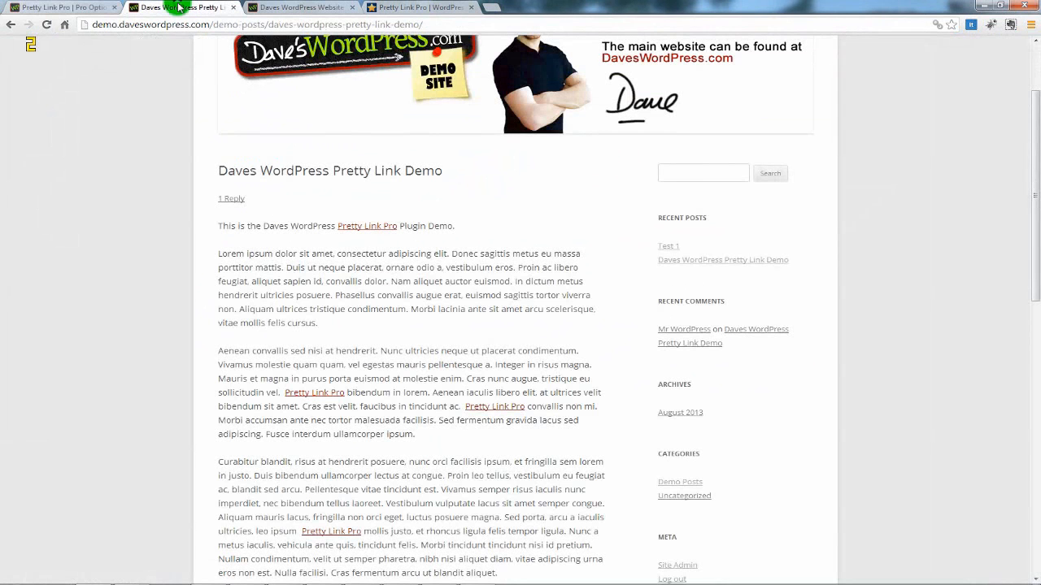
left_click(46, 25)
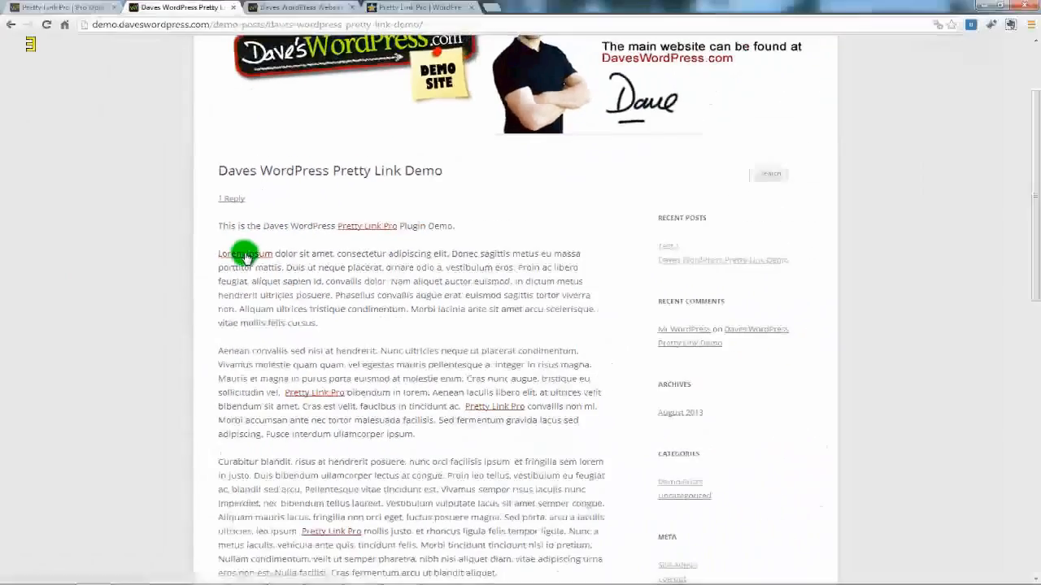
right_click(380, 324)
left_click(273, 260)
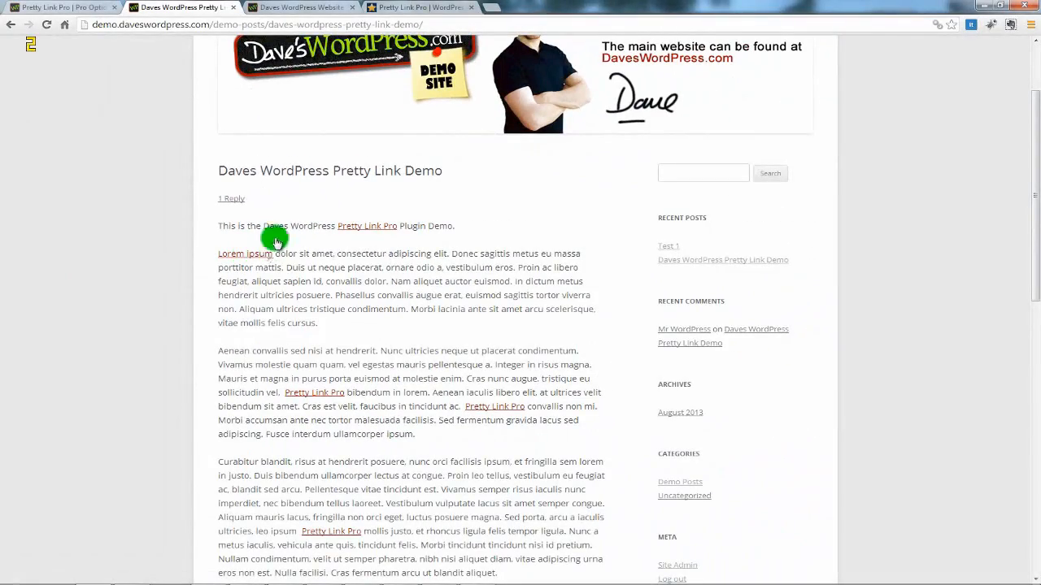
left_click(275, 7)
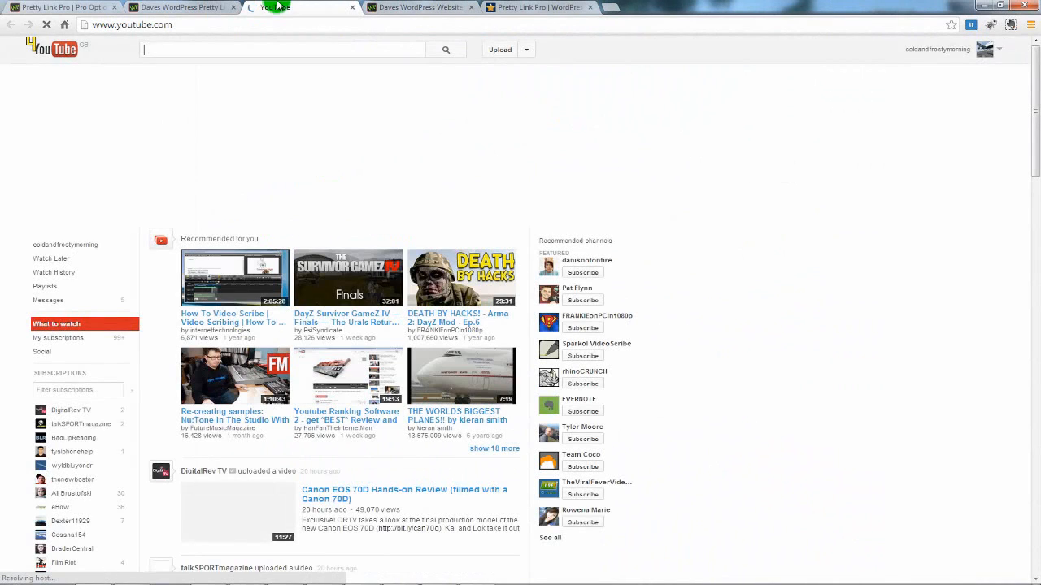
left_click(351, 8)
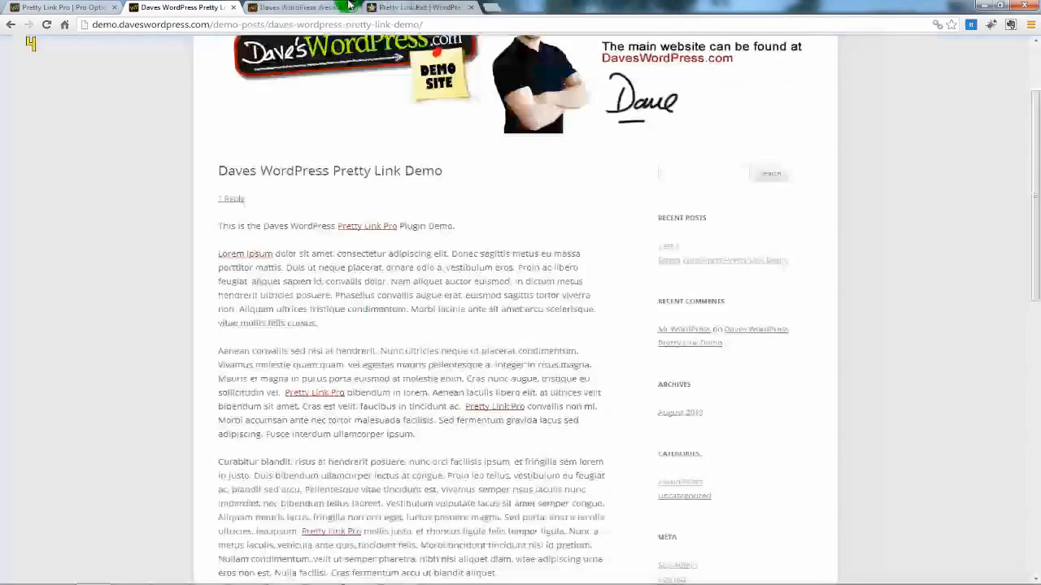
scroll(347, 242, "down", 2)
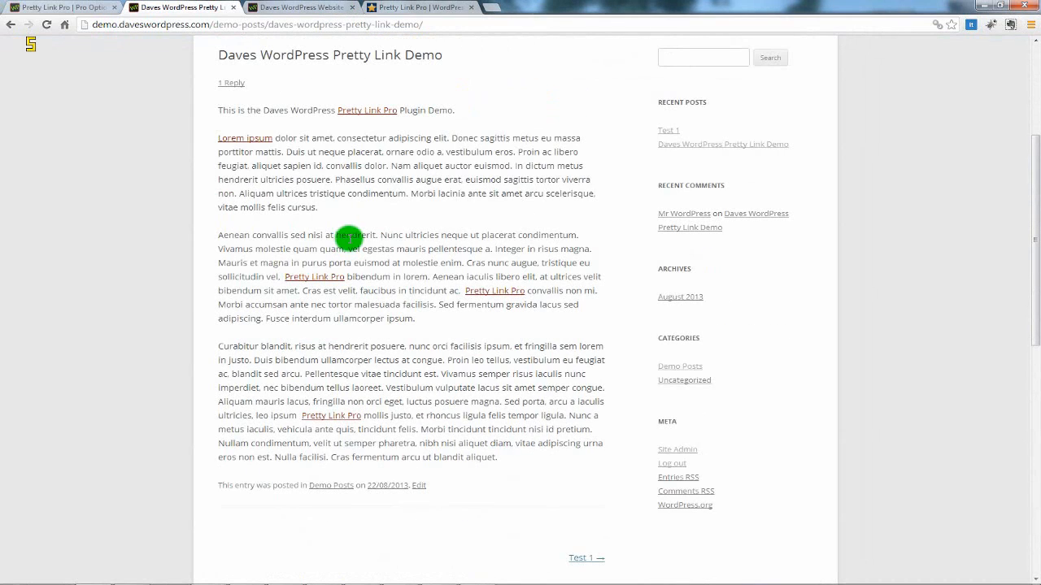
scroll(348, 239, "up", 1)
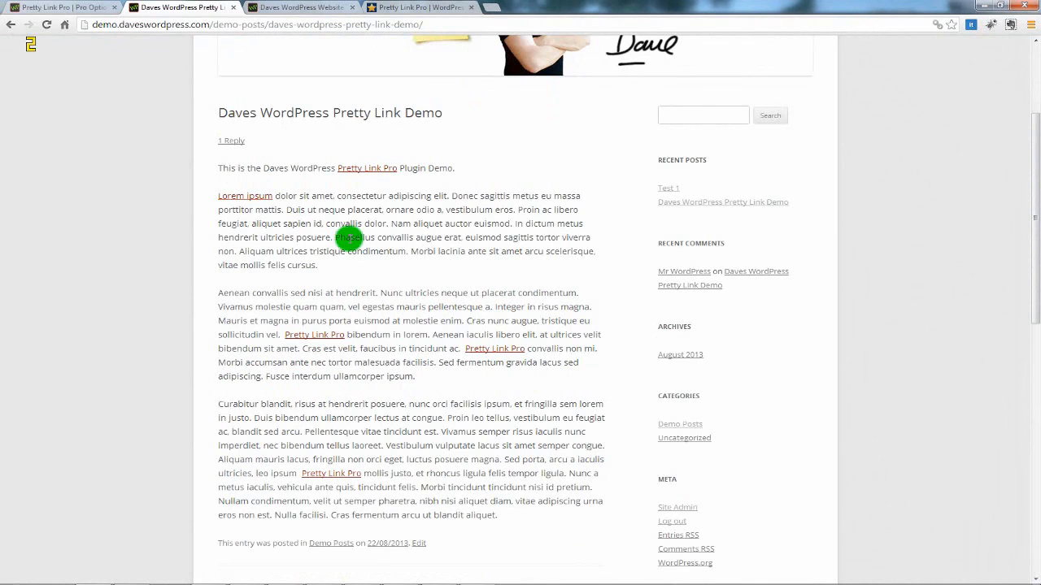
Open the Daves WordPress Pretty Link Demo post for editing and bring its Pretty Link Pro Options into view.
left_click(89, 9)
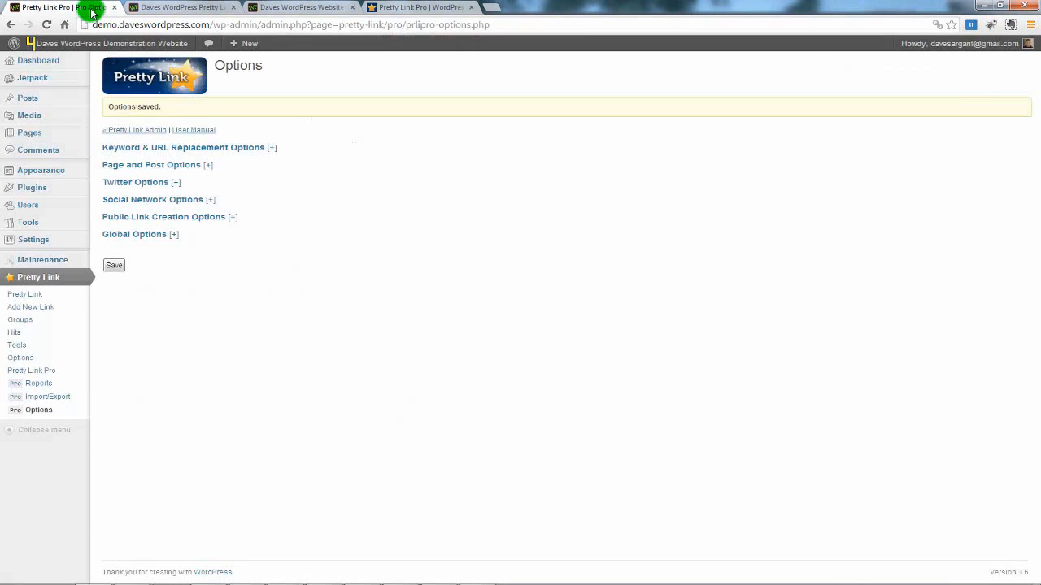
left_click(41, 98)
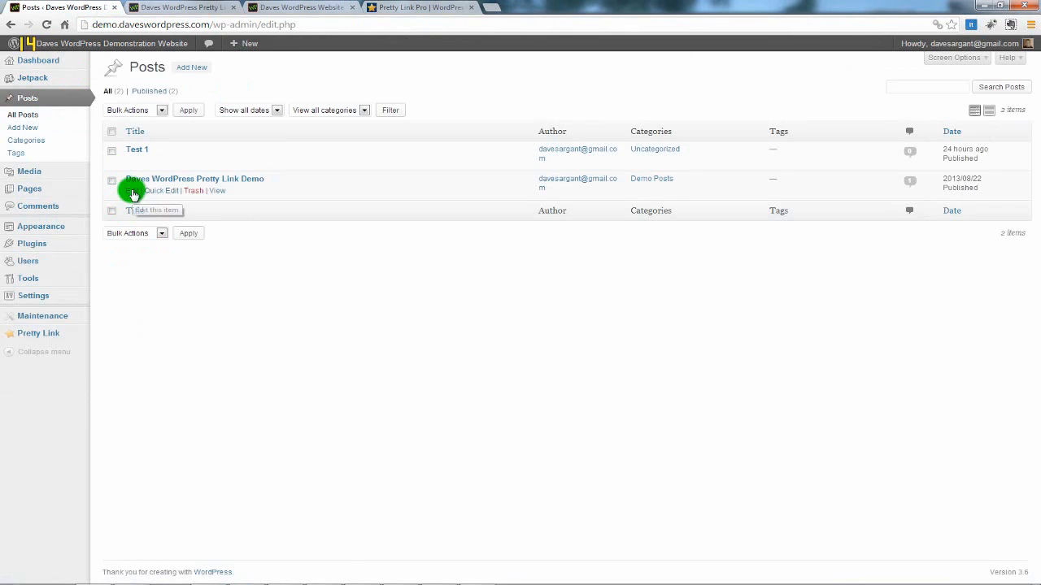
left_click(133, 191)
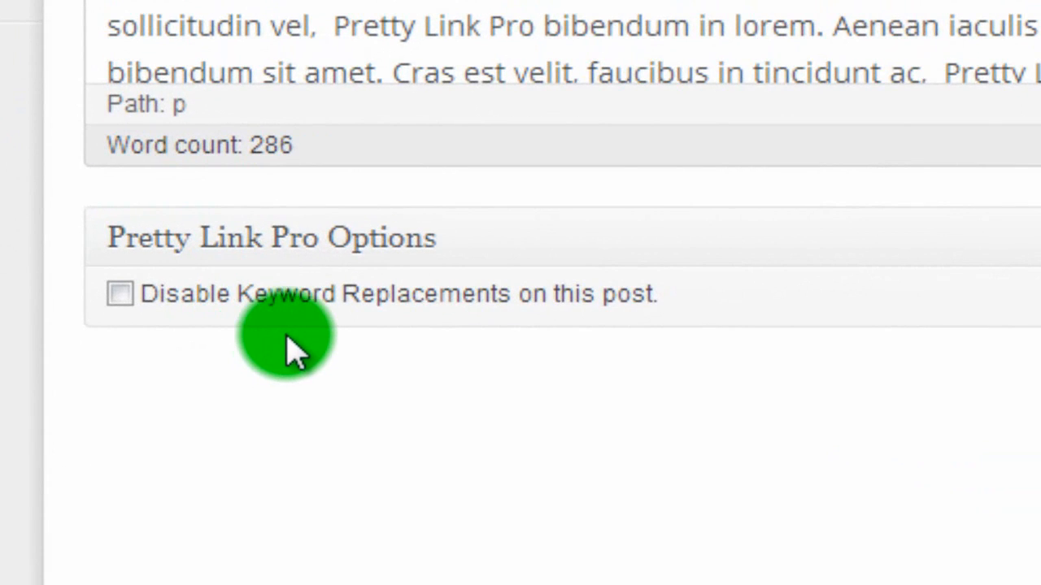
Disable keyword replacements on the Daves WordPress Pretty Link Demo post and update the post.
left_click(136, 314)
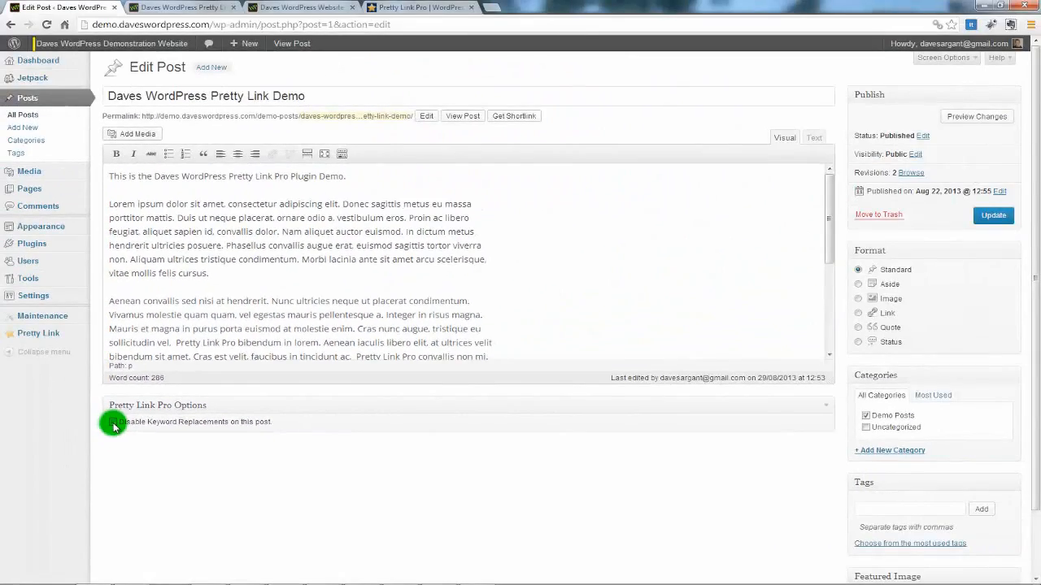
left_click(984, 218)
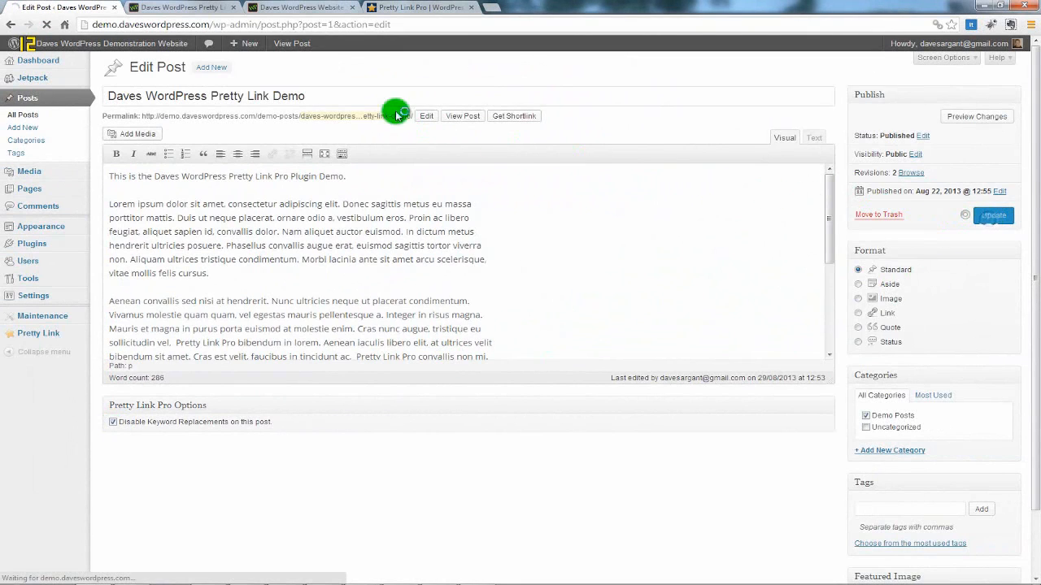
Reload the published demo post and examine its text for any remaining keyword links.
left_click(186, 7)
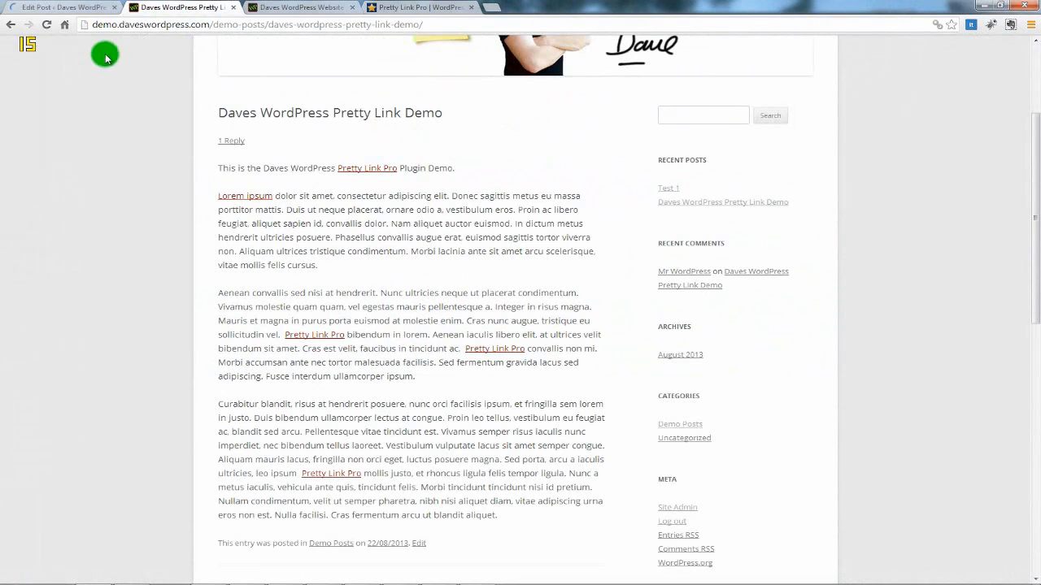
left_click(47, 24)
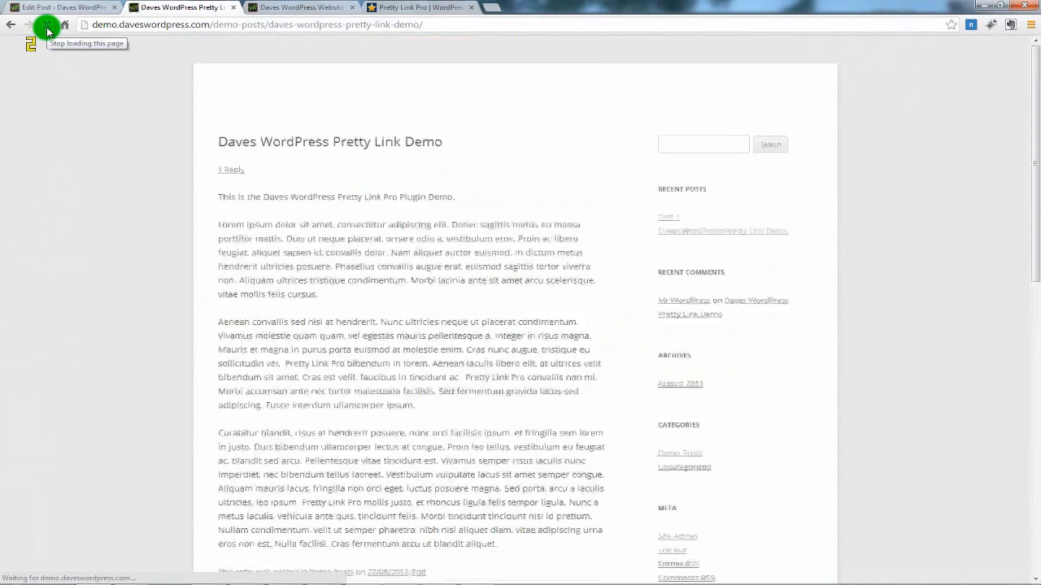
scroll(353, 185, "down", 3)
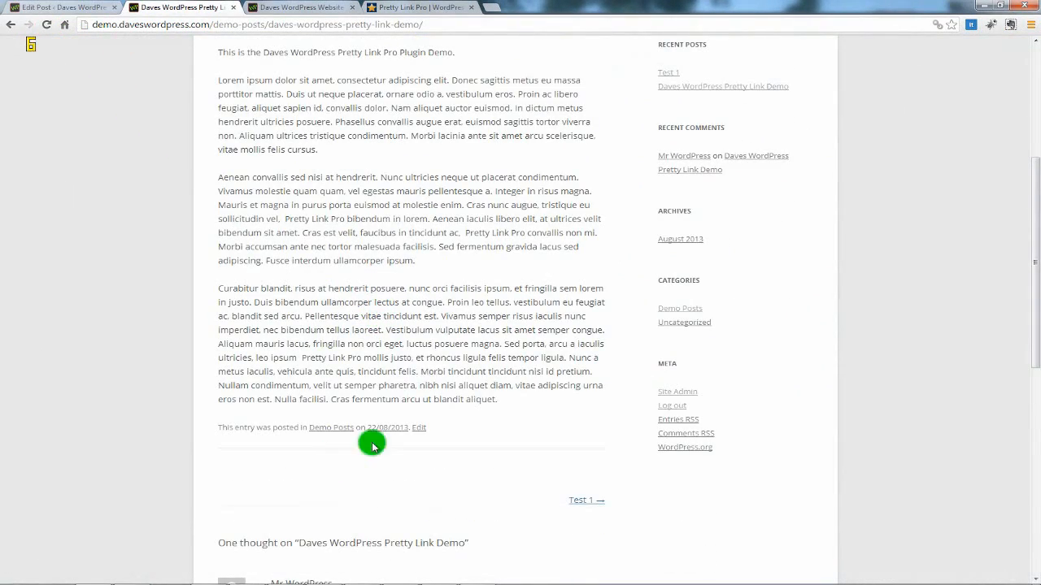
scroll(425, 326, "up", 3)
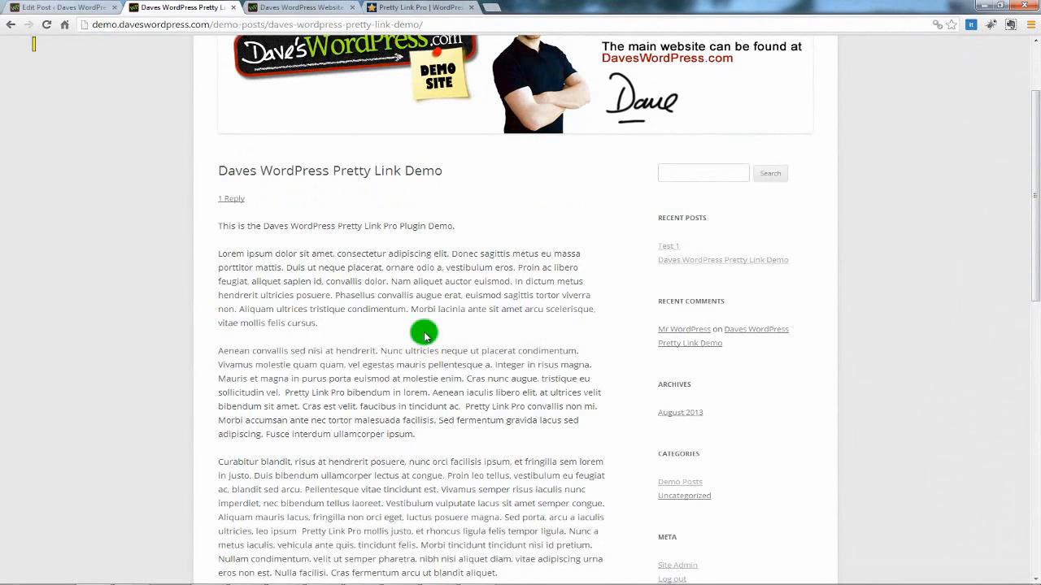
scroll(424, 337, "up", 1)
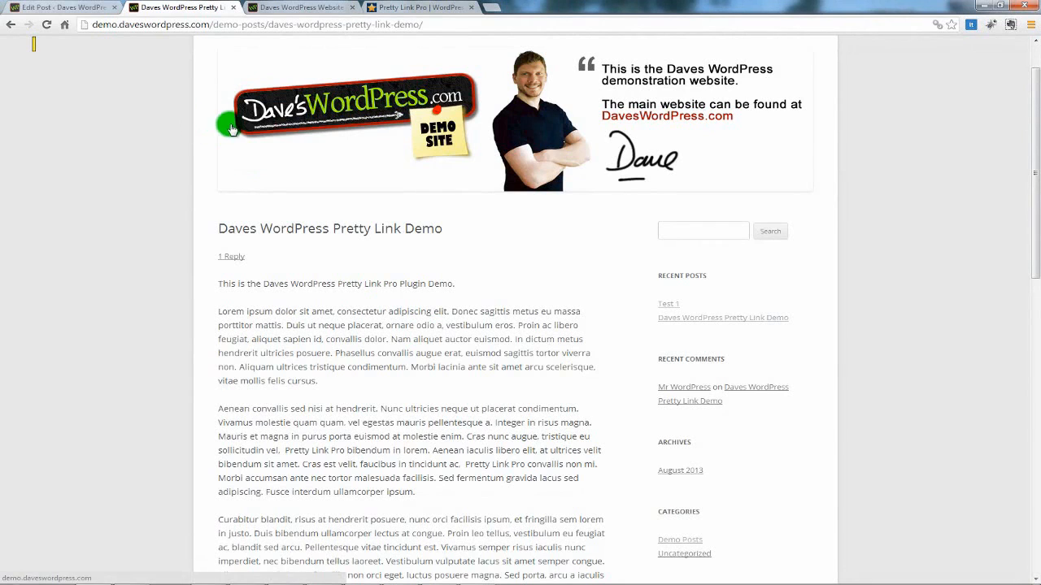
Open the Daves WordPress pretty link for editing and review its Redirection Type choices without changing the selection.
left_click(84, 9)
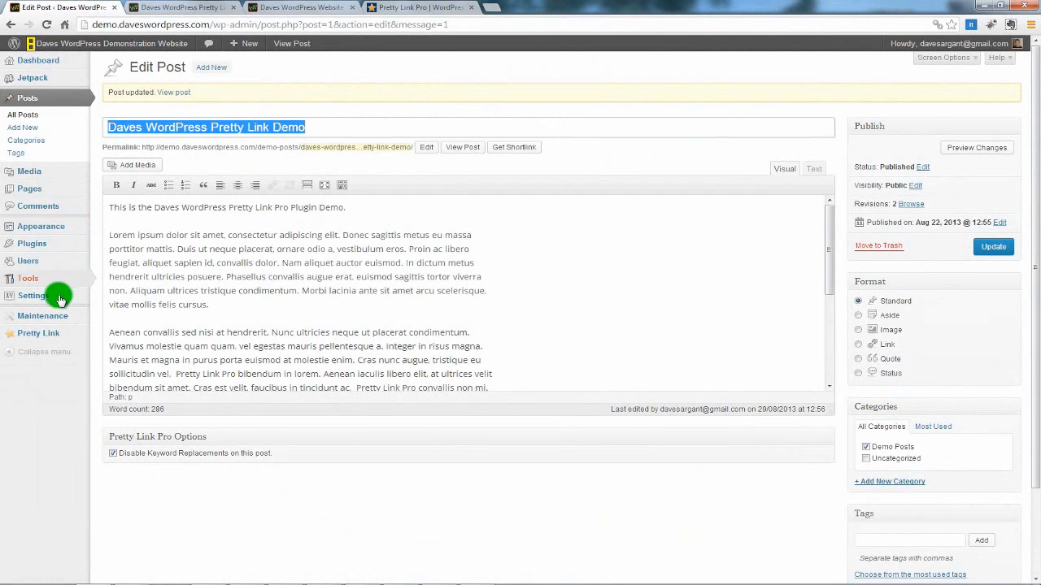
left_click(50, 333)
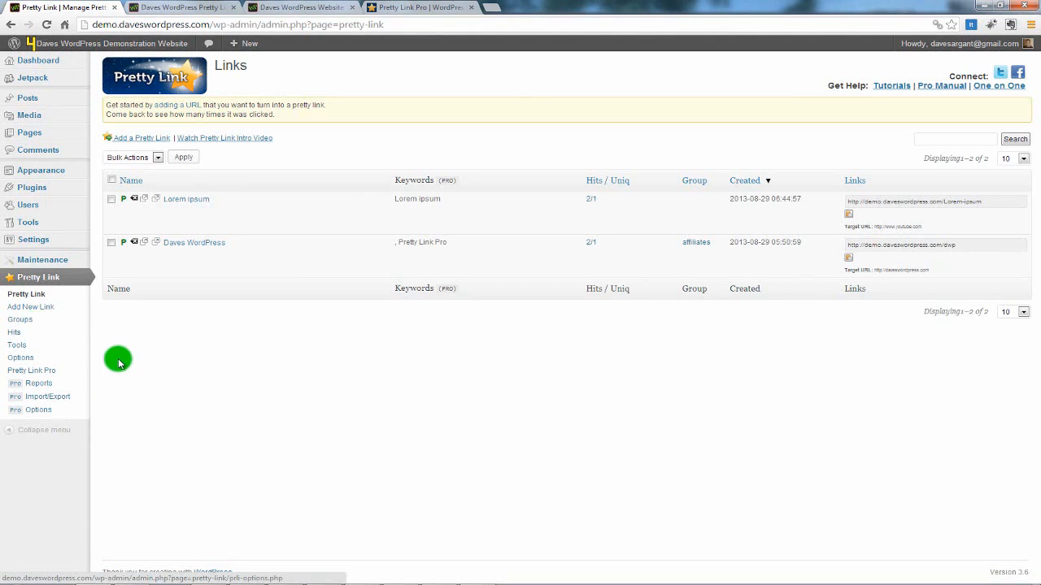
left_click(116, 254)
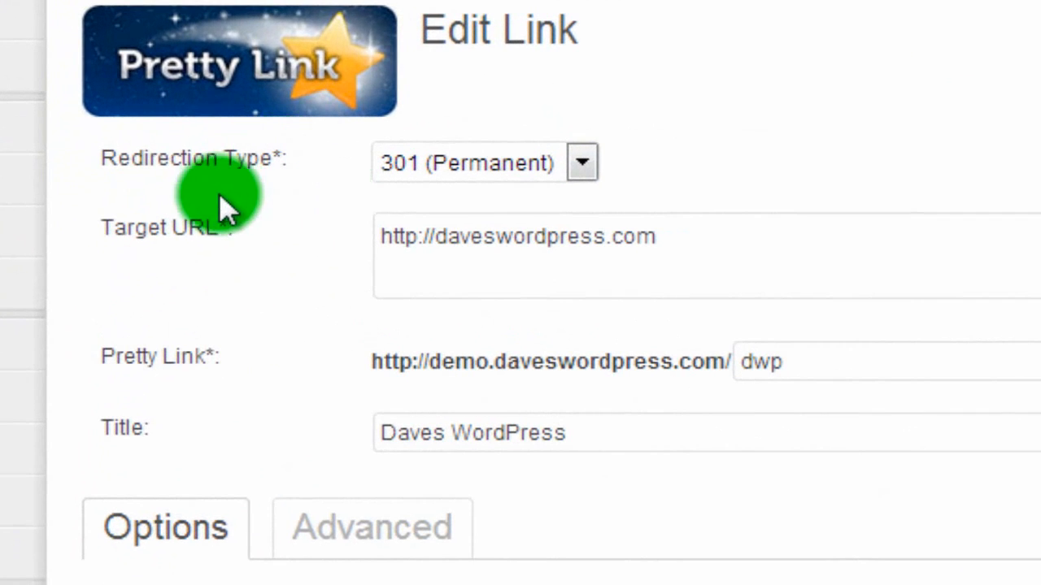
left_click(582, 165)
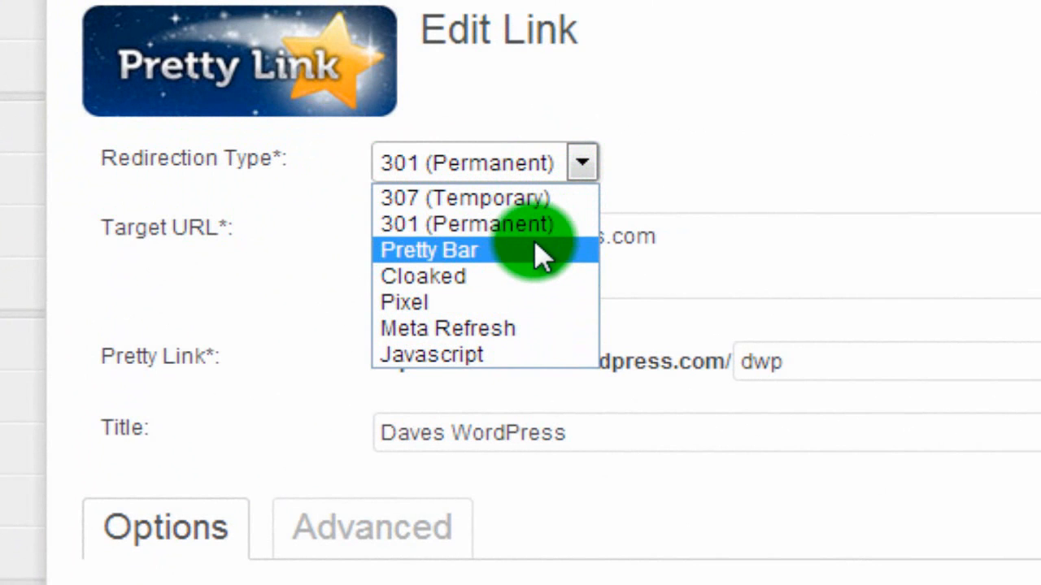
left_click(760, 152)
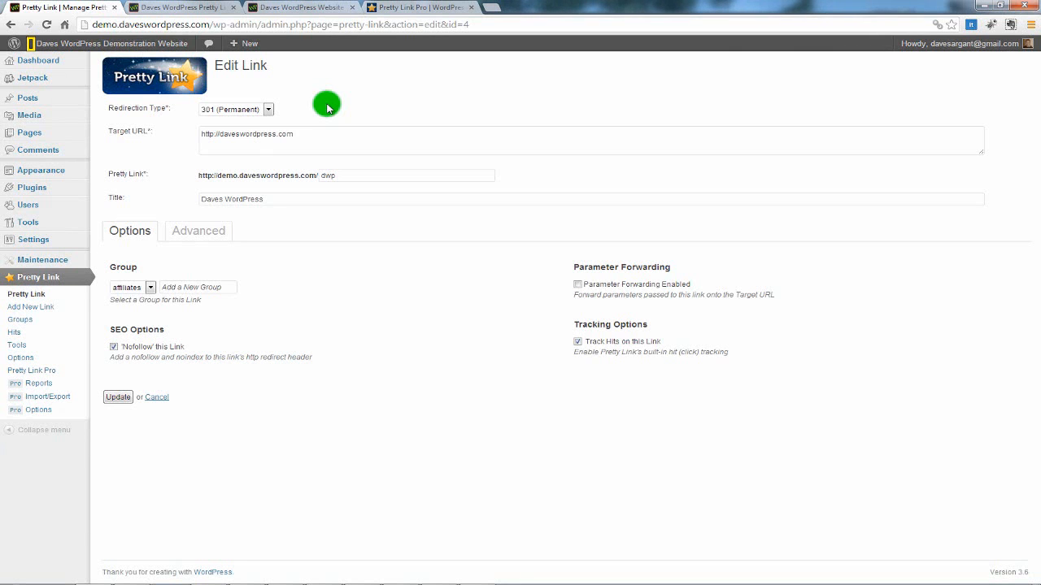
Switch to the open Daves WordPress main website to view its home page.
left_click(296, 10)
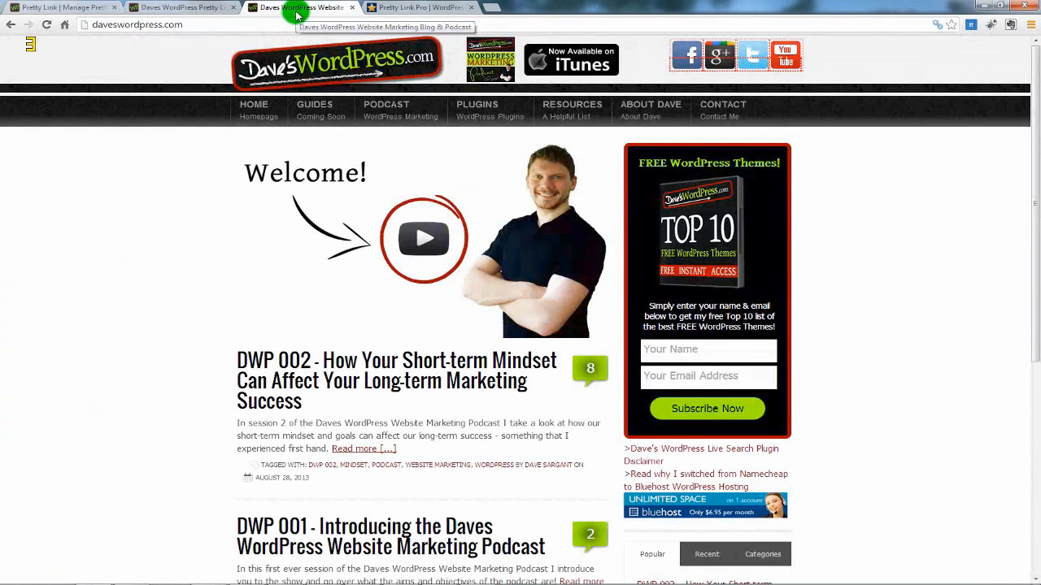